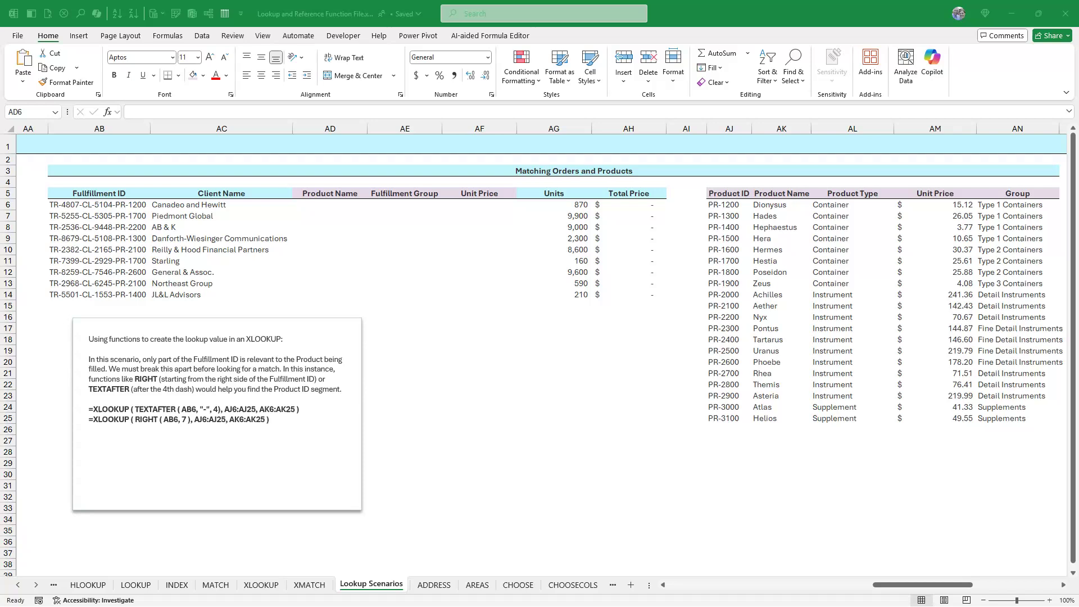
Step: Review the Fulfillment IDs and the Product ID lookup column, then select cell AD6
{"action": "left_click", "coordinate": [135, 205]}
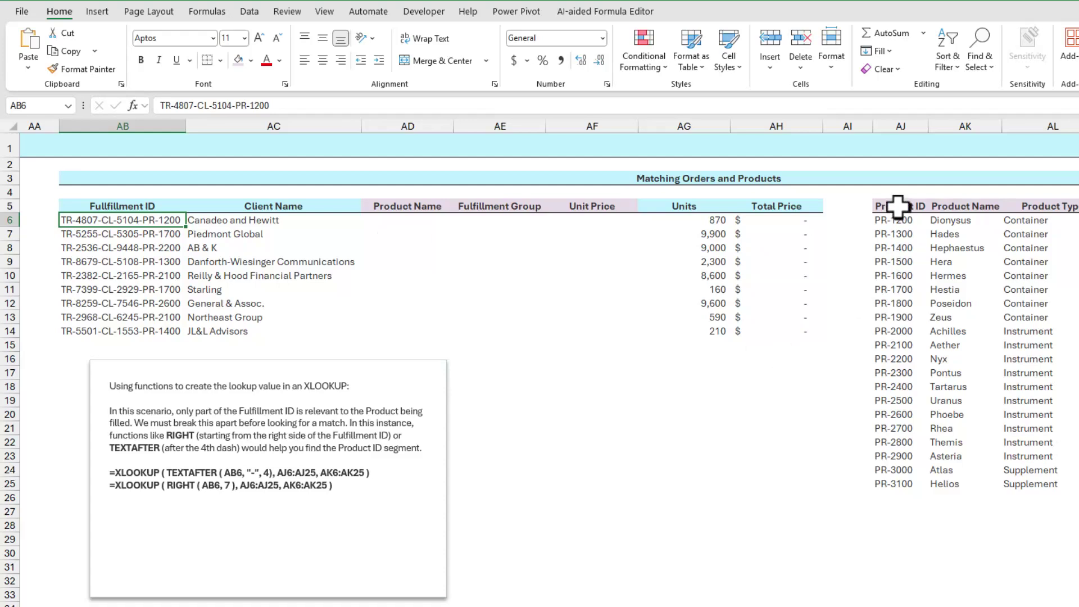
{"action": "left_click_drag", "start_coordinate": [895, 209], "coordinate": [905, 484]}
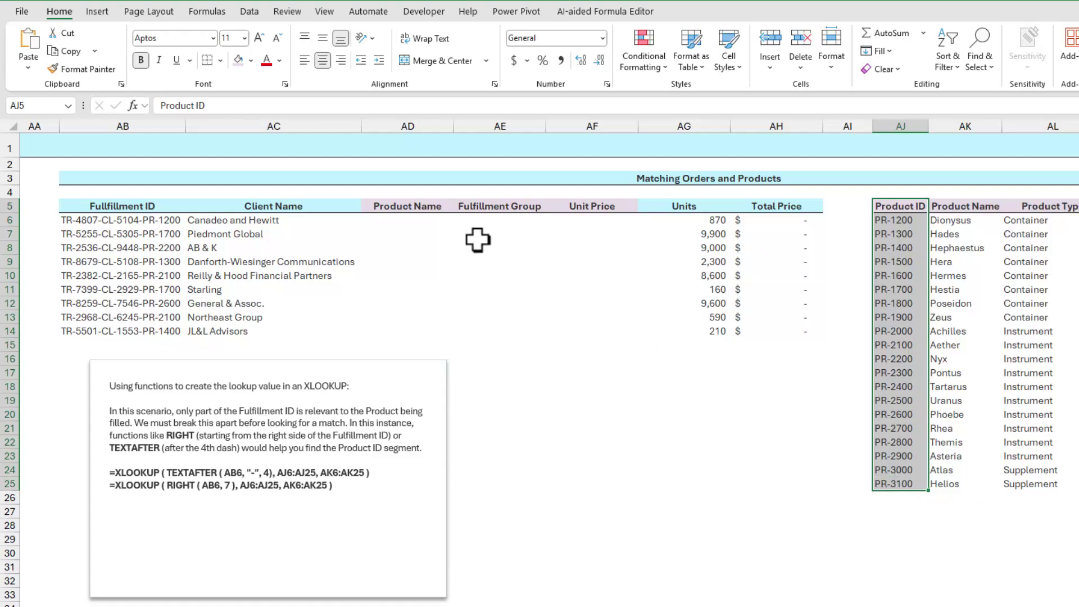
{"action": "left_click", "coordinate": [417, 227]}
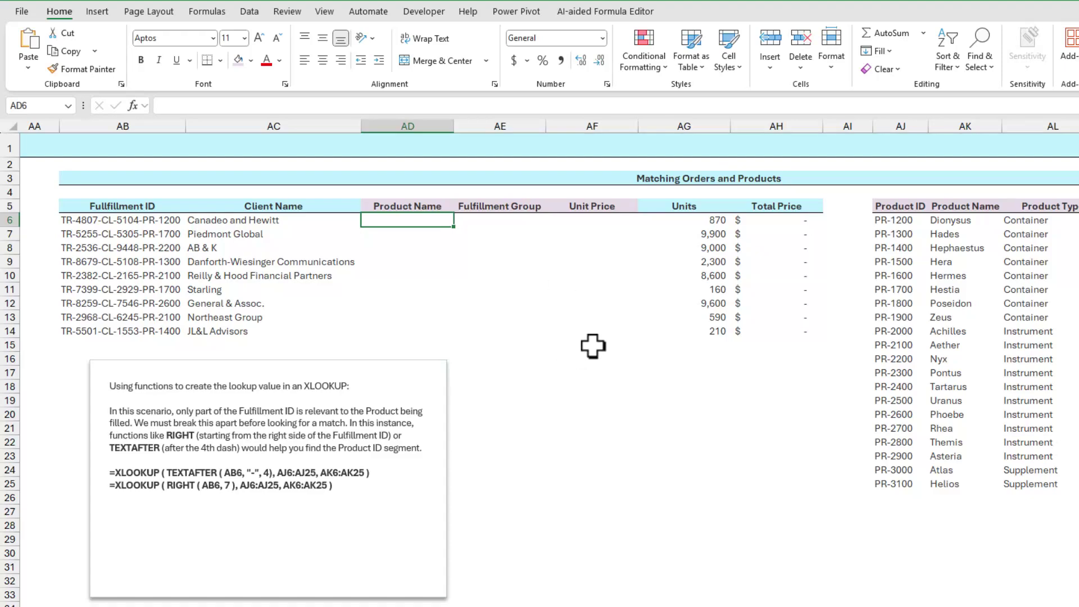
Step: Bring up the Formulas Lookup & Reference function list, scrolled down to XLOOKUP
{"action": "left_click", "coordinate": [211, 17]}
{"action": "left_click", "coordinate": [292, 62]}
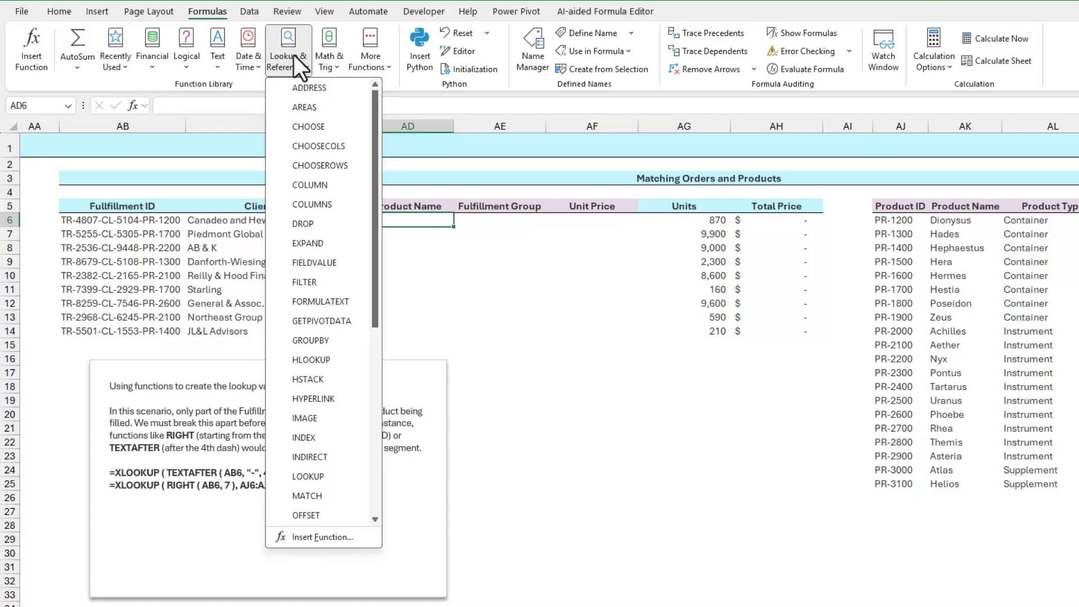
{"action": "scroll", "coordinate": [304, 183], "scroll_direction": "down", "scroll_amount": 6}
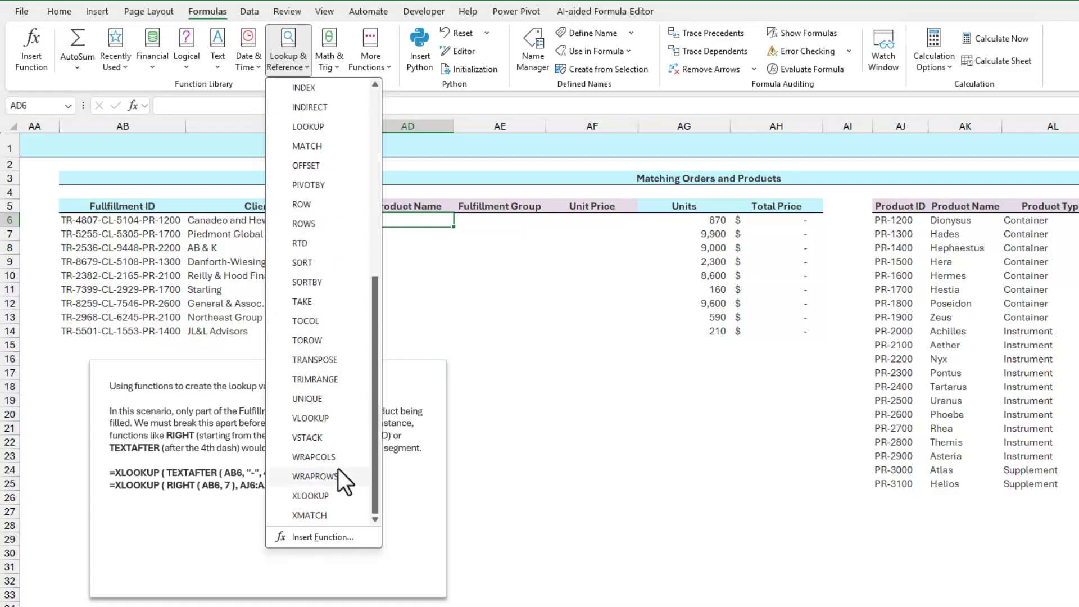
Step: Start an XLOOKUP in AD6 with lookup value RIGHT(AB6,7), the Fulfillment ID's last seven characters
{"action": "left_click", "coordinate": [310, 496]}
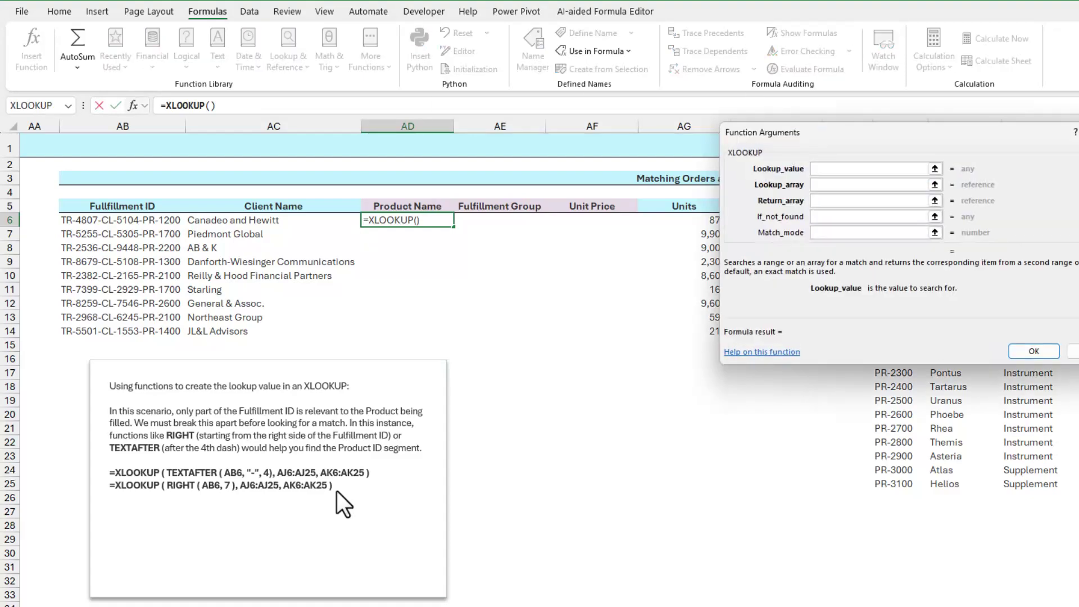
{"action": "left_click_drag", "start_coordinate": [869, 128], "coordinate": [506, 263]}
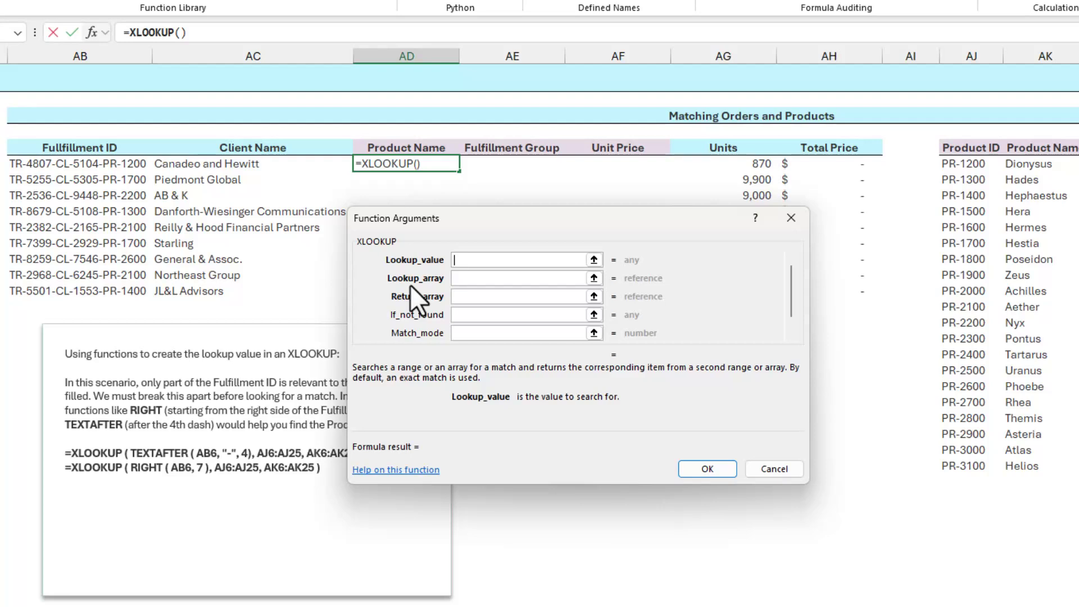
{"action": "type", "text": "RIGHT("}
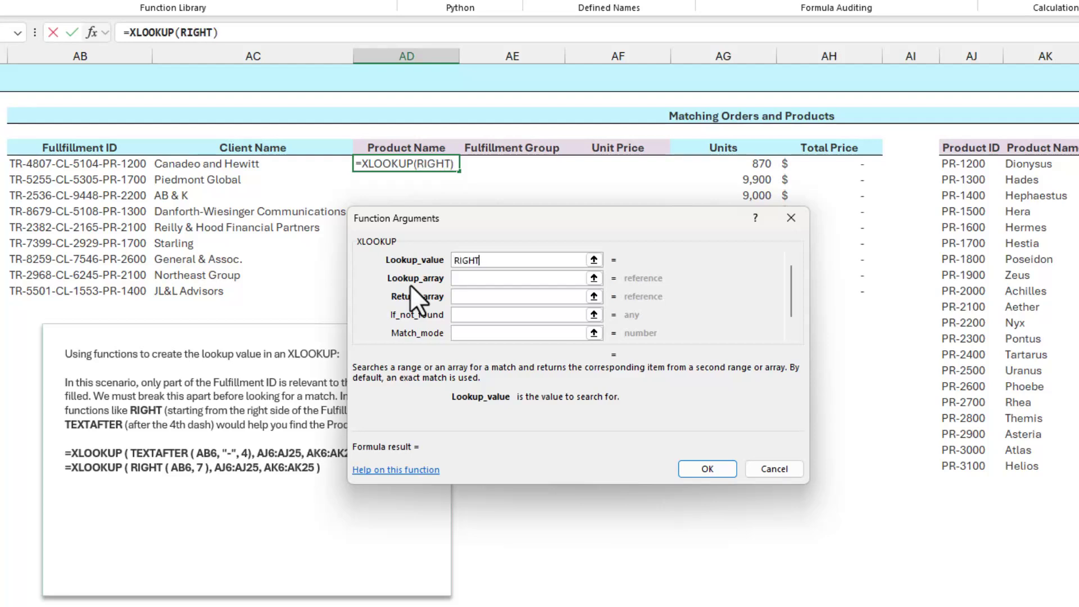
{"action": "key", "text": "BackSpace"}
{"action": "type", "text": "("}
{"action": "left_click", "coordinate": [127, 164]}
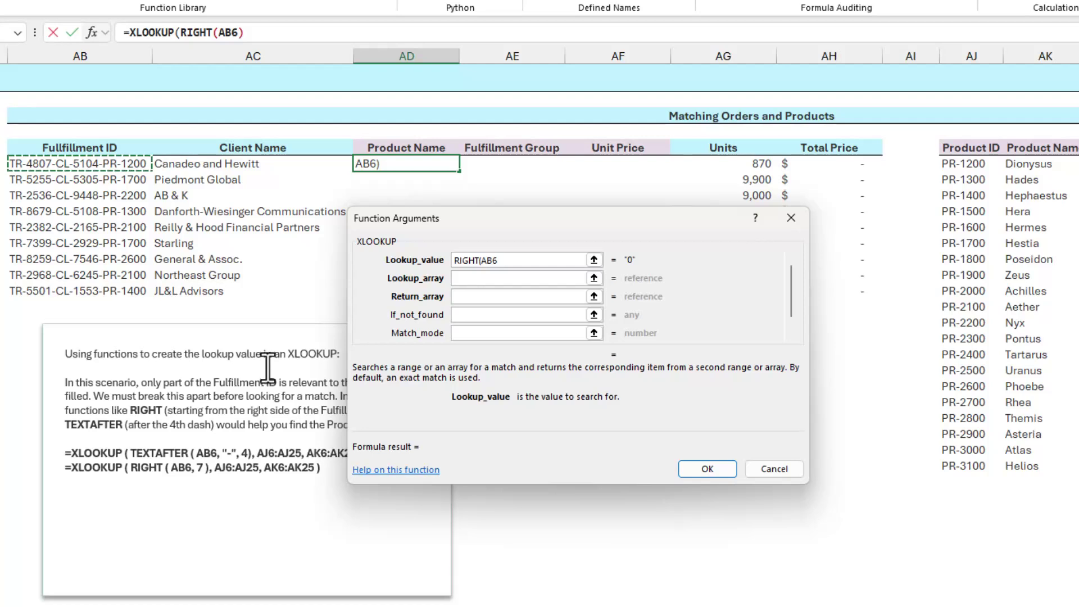
{"action": "type", "text": ","}
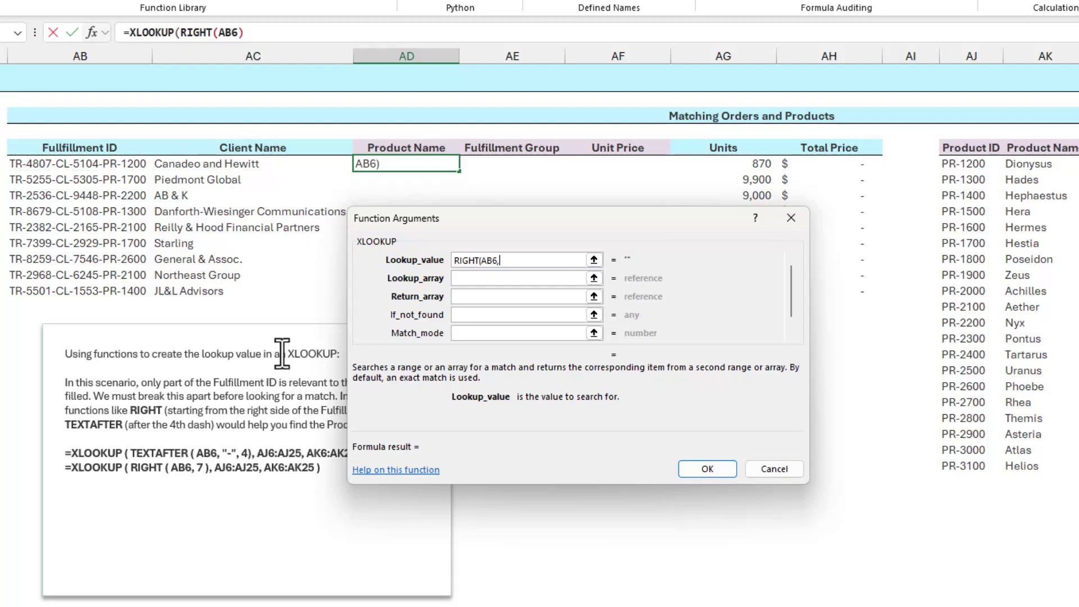
{"action": "type", "text": "7)"}
Step: Set the XLOOKUP lookup array to the absolute Product ID range $AJ$6:$AJ$25
{"action": "left_click", "coordinate": [484, 282]}
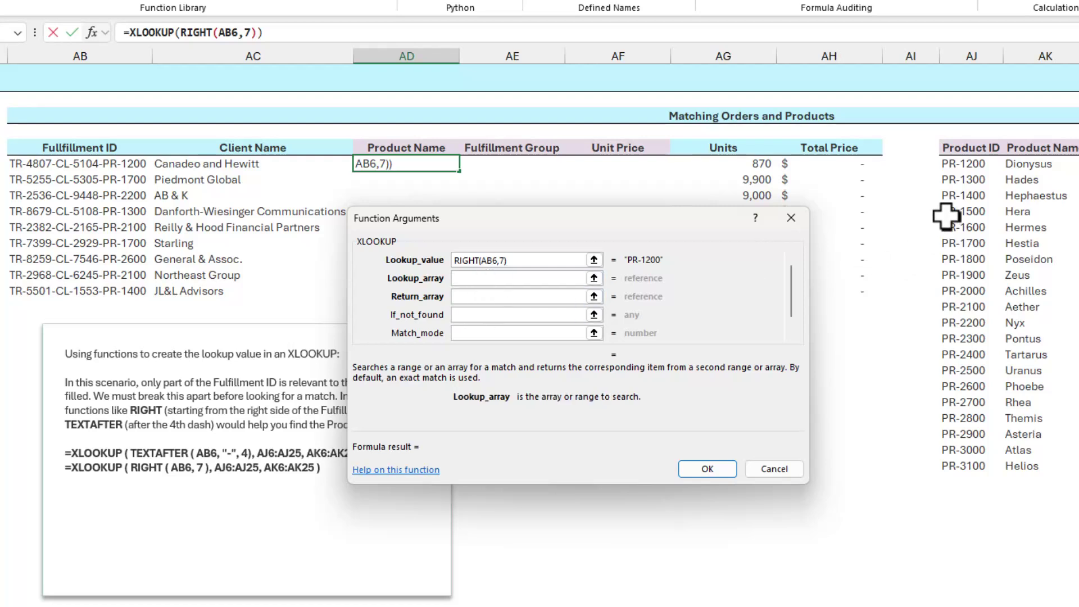
{"action": "left_click", "coordinate": [959, 161]}
{"action": "left_click_drag", "start_coordinate": [959, 161], "coordinate": [966, 468]}
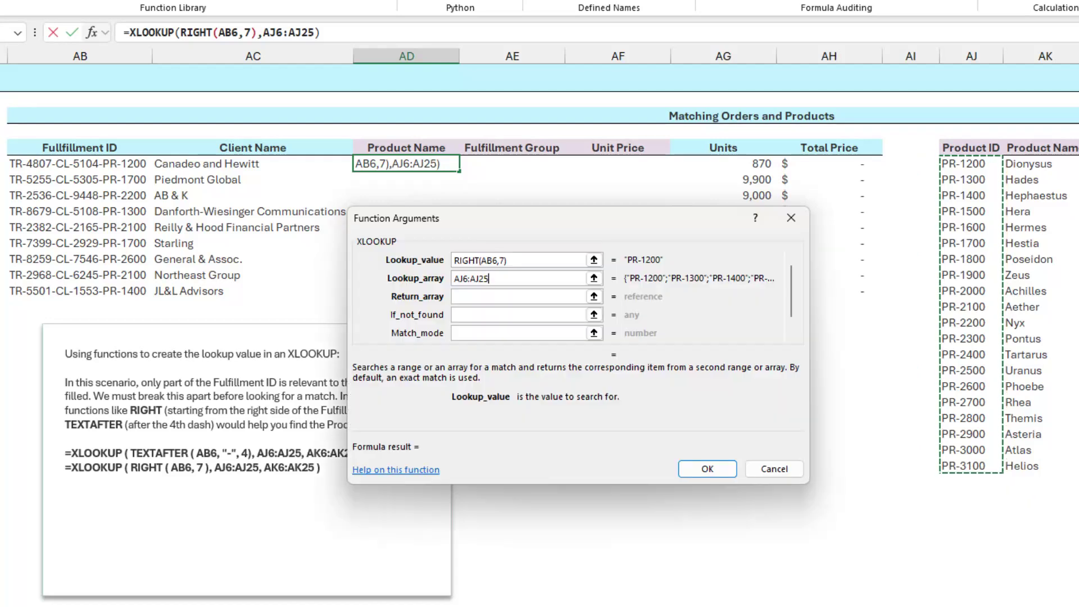
{"action": "key", "text": "F4"}
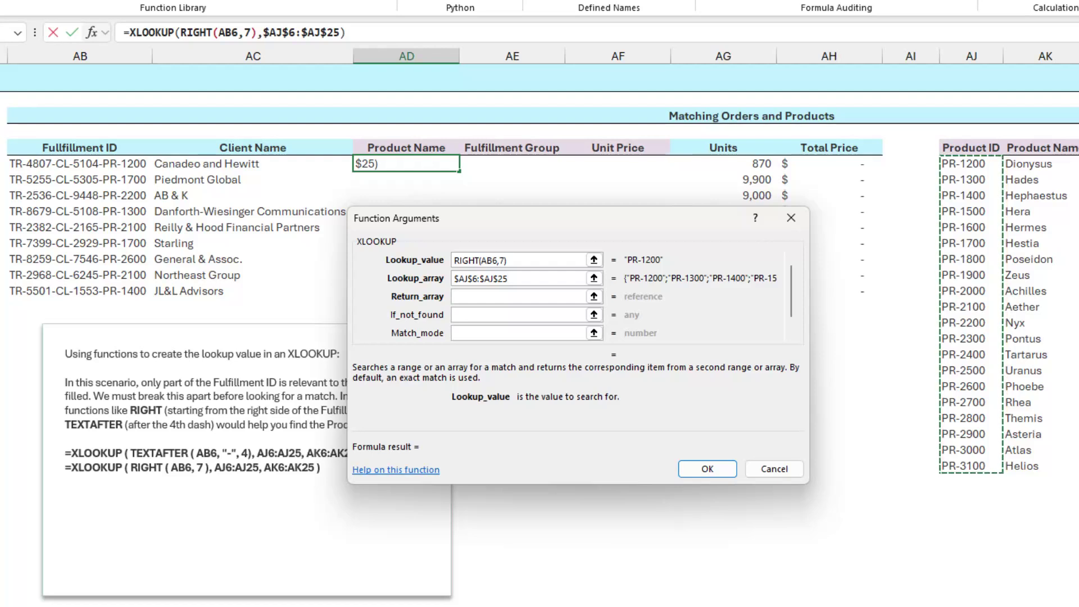
Step: Set the return array to the absolute Product Name range $AK$6:$AK$25
{"action": "left_click", "coordinate": [491, 297]}
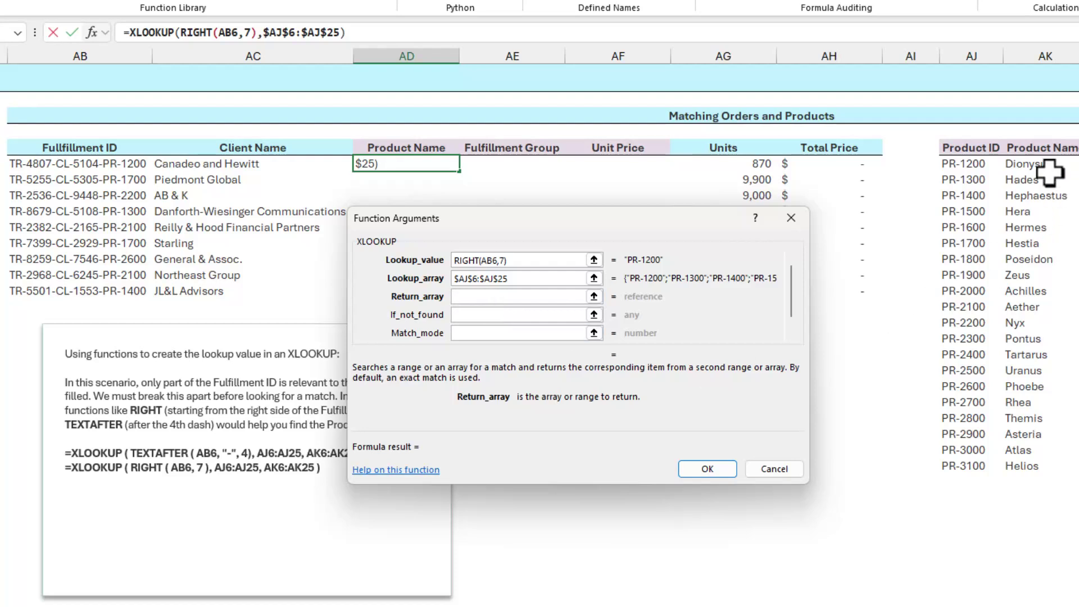
{"action": "left_click_drag", "start_coordinate": [1052, 168], "coordinate": [1039, 465]}
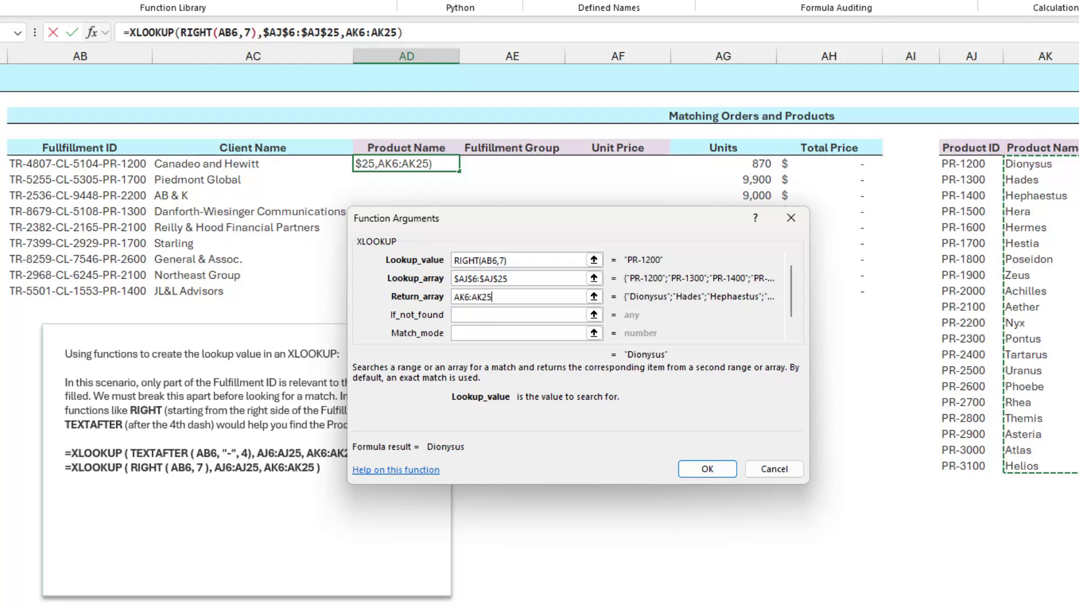
{"action": "key", "text": "F4"}
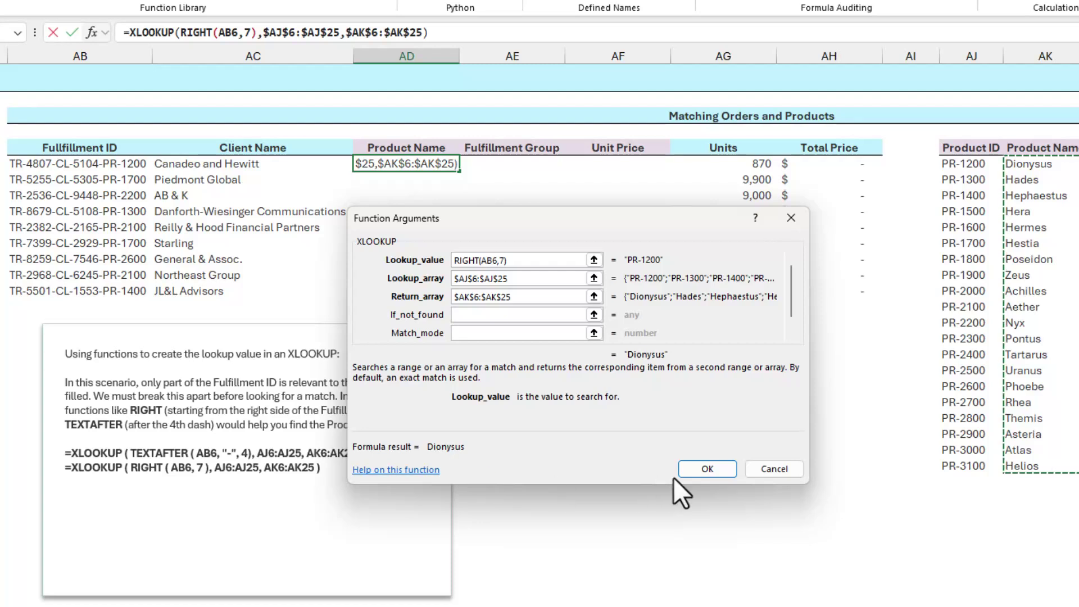
Step: Confirm the XLOOKUP and fill it down AD6:AD14, checking the Aether result in AD10
{"action": "left_click", "coordinate": [729, 472]}
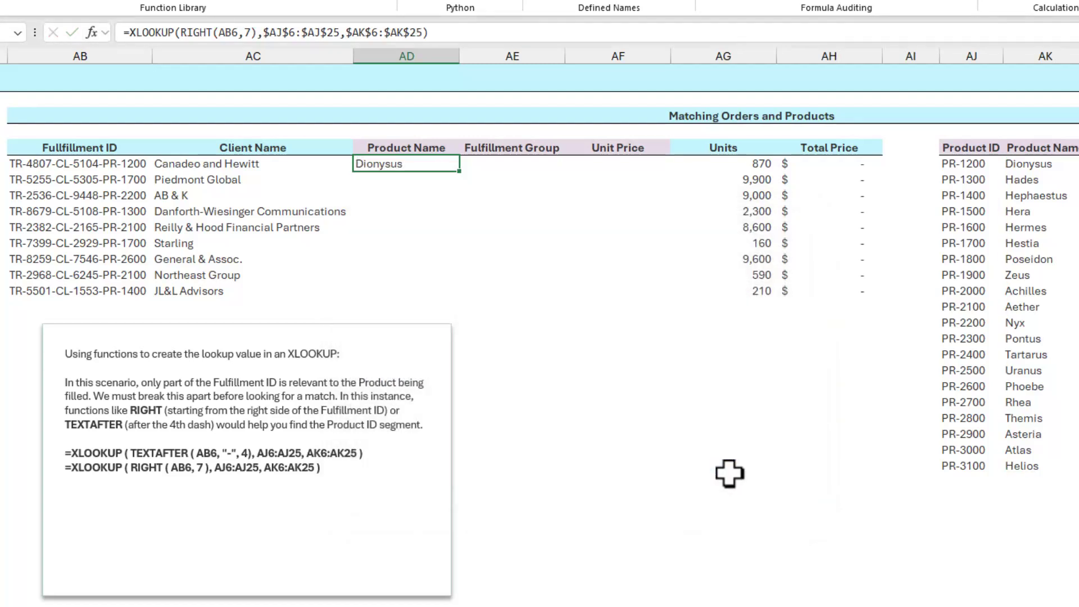
{"action": "double_click", "coordinate": [460, 172]}
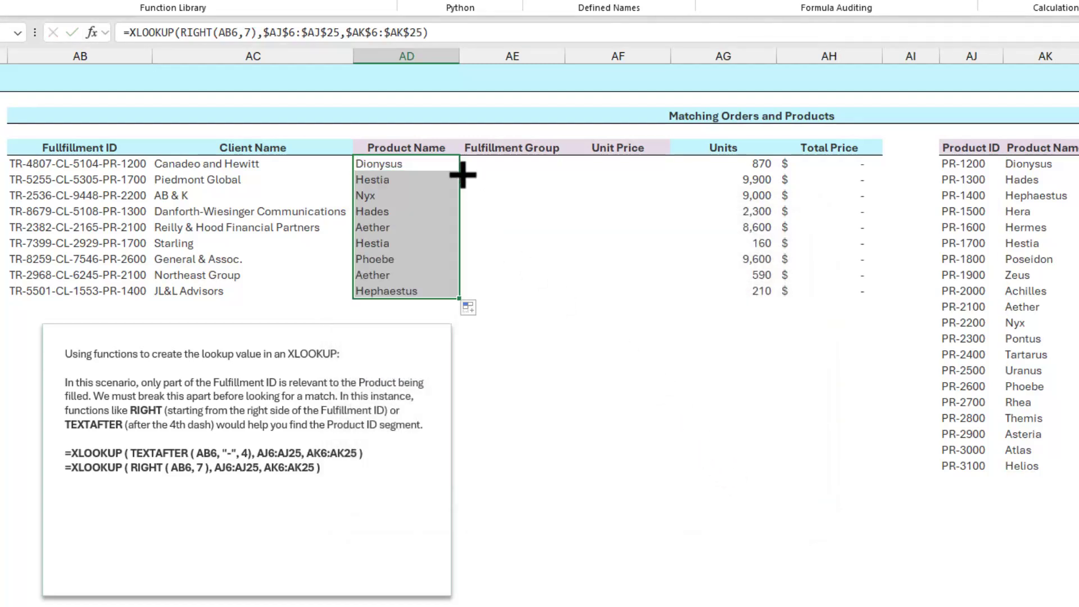
{"action": "left_click", "coordinate": [389, 225]}
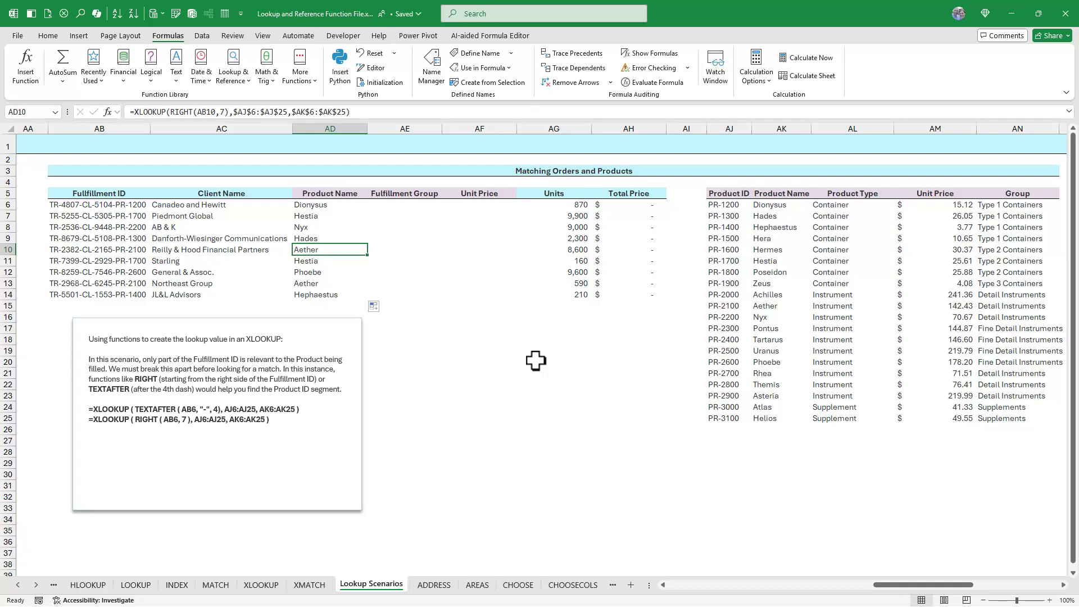
Step: Scroll right to the Orders and Products table and highlight its Order Description entries
{"action": "scroll", "coordinate": [811, 456], "scroll_direction": "right", "scroll_amount": 5}
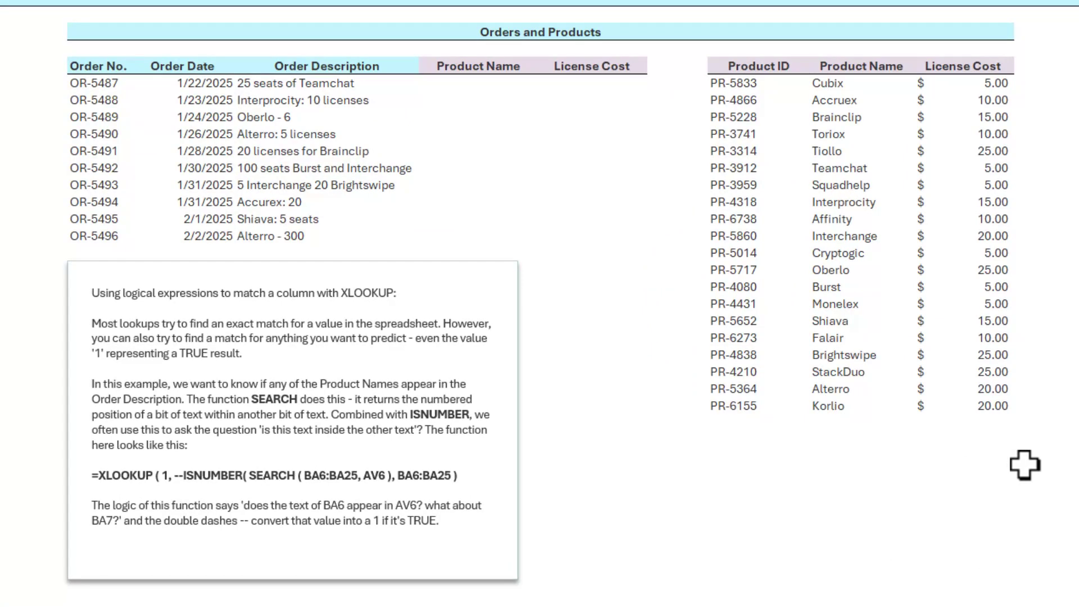
{"action": "left_click", "coordinate": [341, 82]}
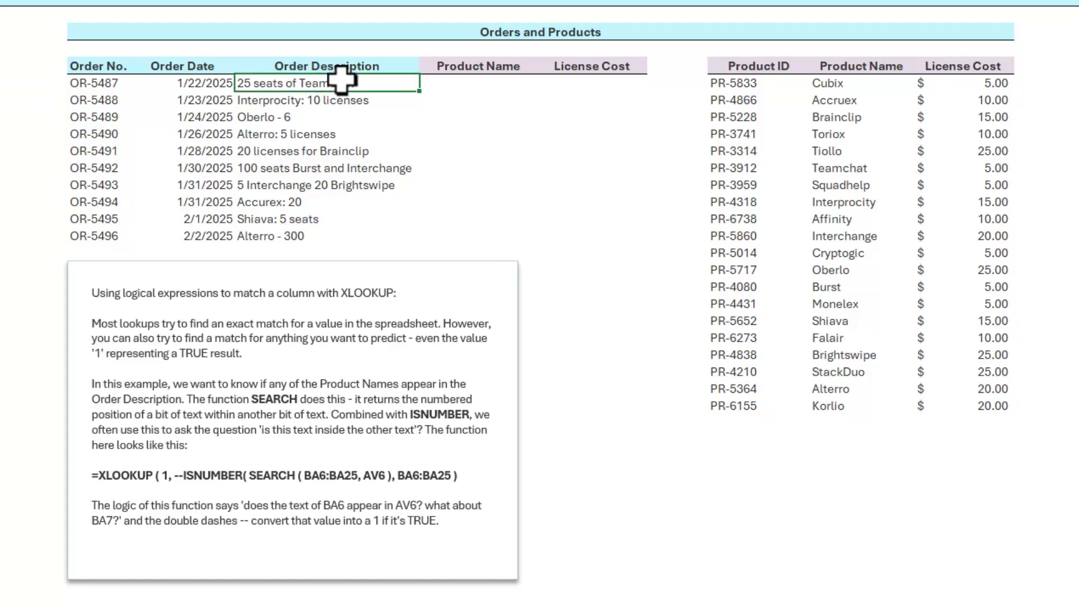
{"action": "left_click_drag", "start_coordinate": [341, 82], "coordinate": [366, 234]}
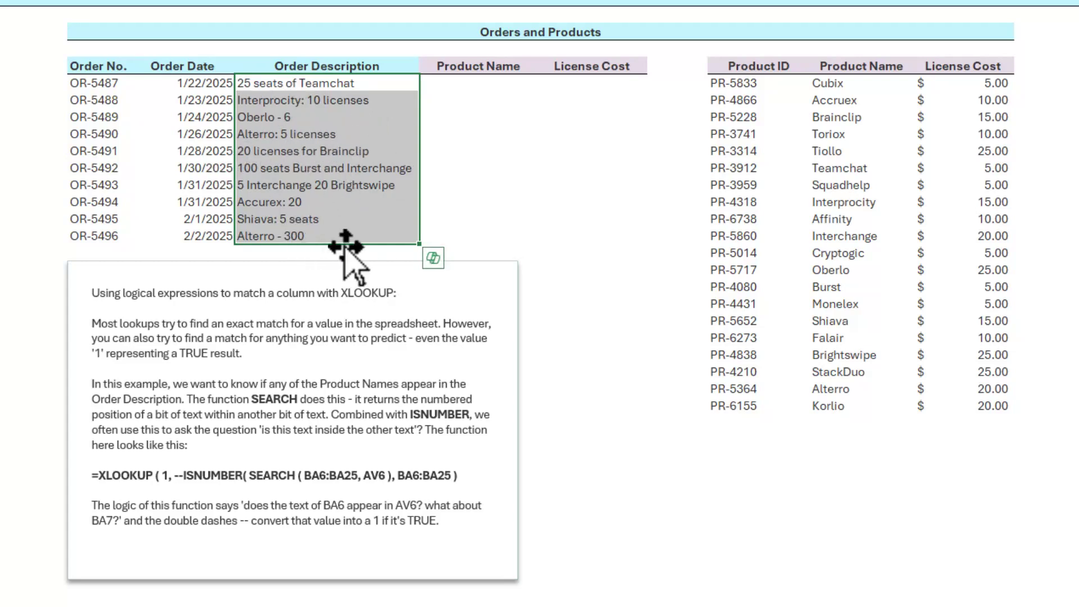
{"action": "left_click", "coordinate": [498, 85]}
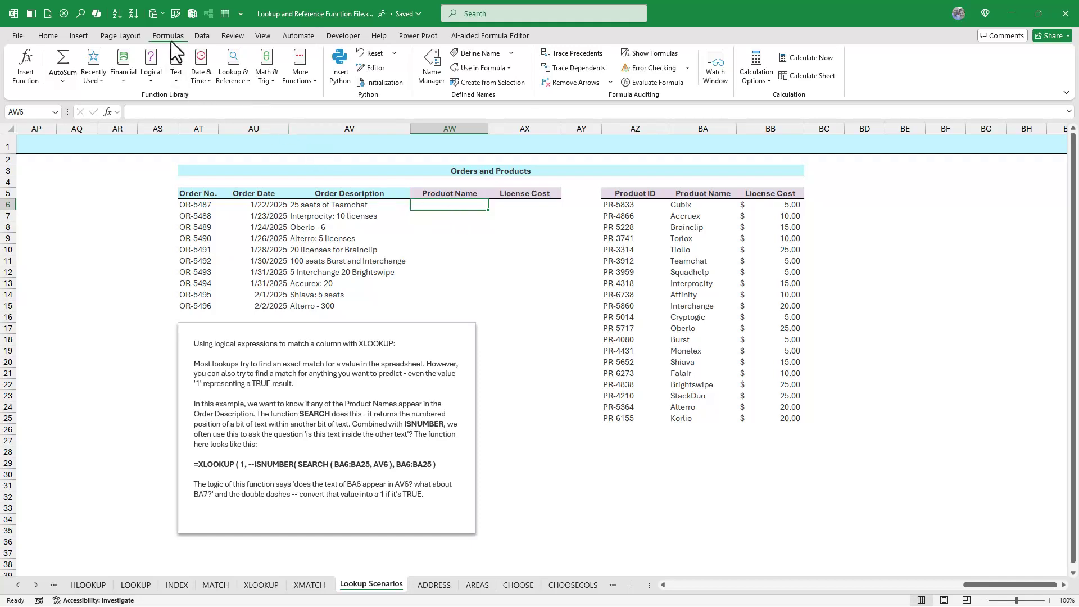
Step: Insert an XLOOKUP function into AW6 from the Lookup & Reference list
{"action": "left_click", "coordinate": [228, 83]}
{"action": "scroll", "coordinate": [261, 202], "scroll_direction": "down", "scroll_amount": 5}
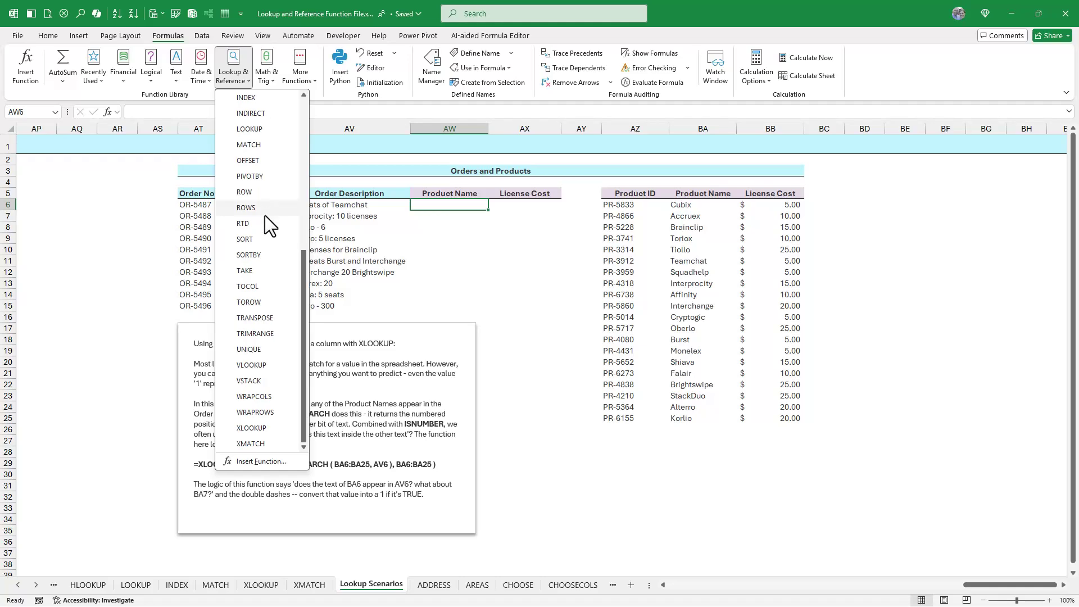
{"action": "left_click", "coordinate": [273, 430]}
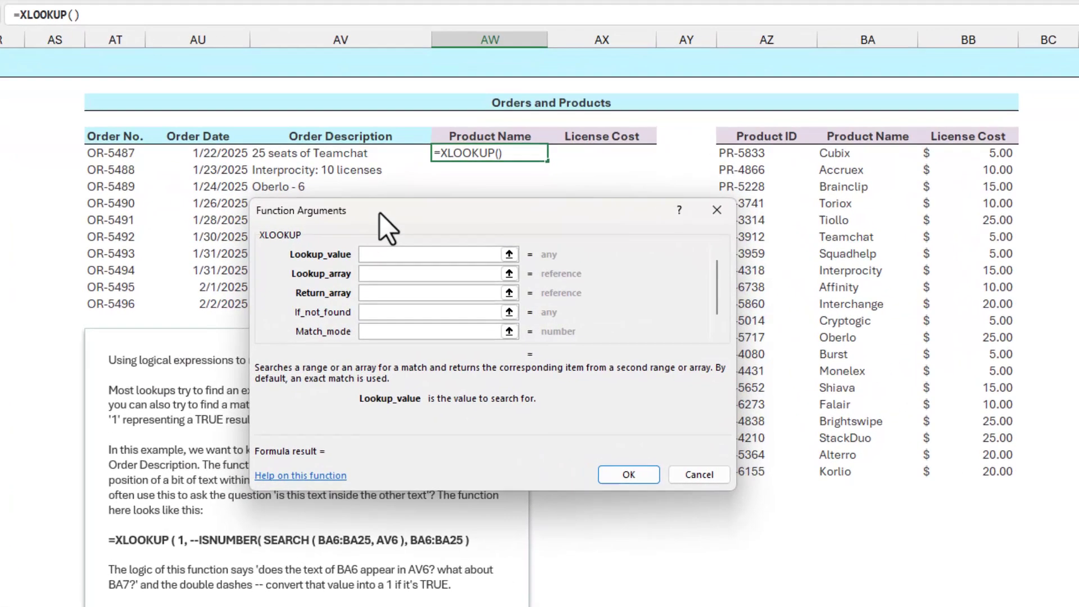
{"action": "left_click_drag", "start_coordinate": [375, 245], "coordinate": [492, 235]}
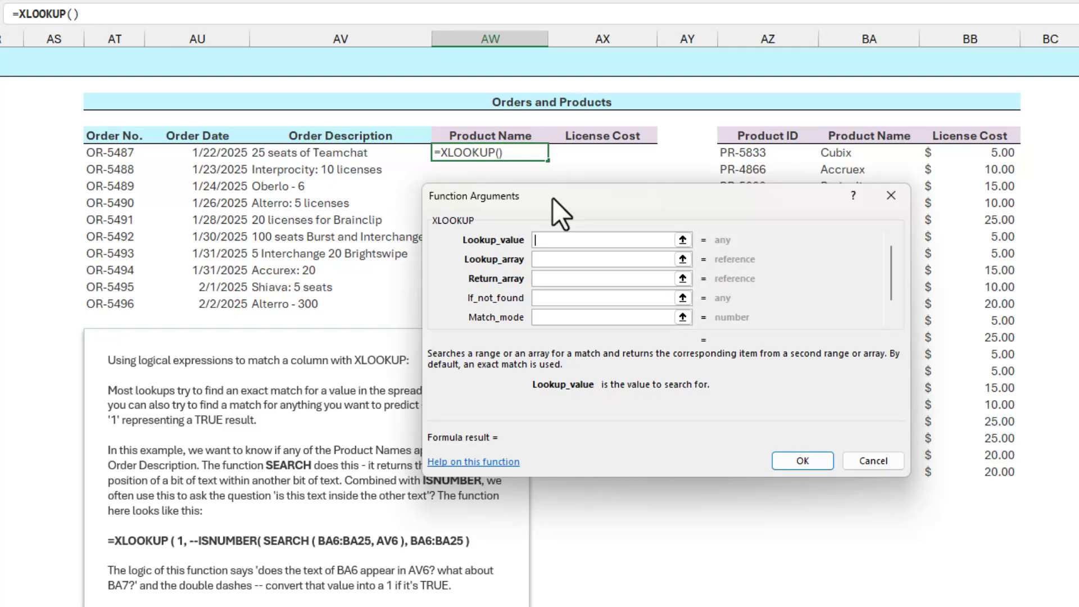
Step: Enter lookup value 1 and begin the lookup array with ISNUMBER(SEARCH(
{"action": "type", "text": "1"}
{"action": "left_click", "coordinate": [579, 259]}
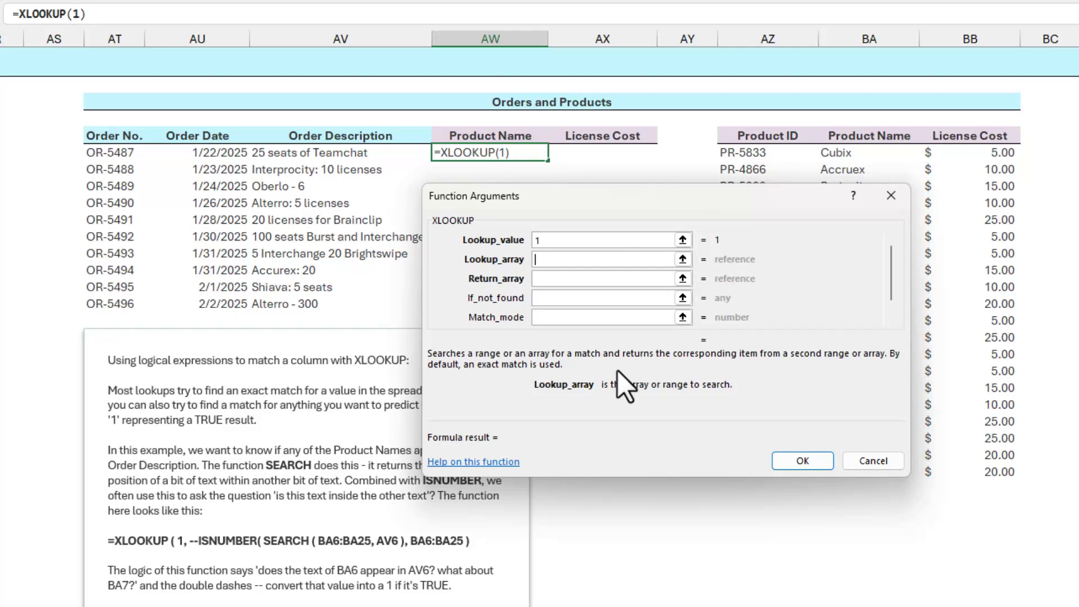
{"action": "type", "text": "ISNU"}
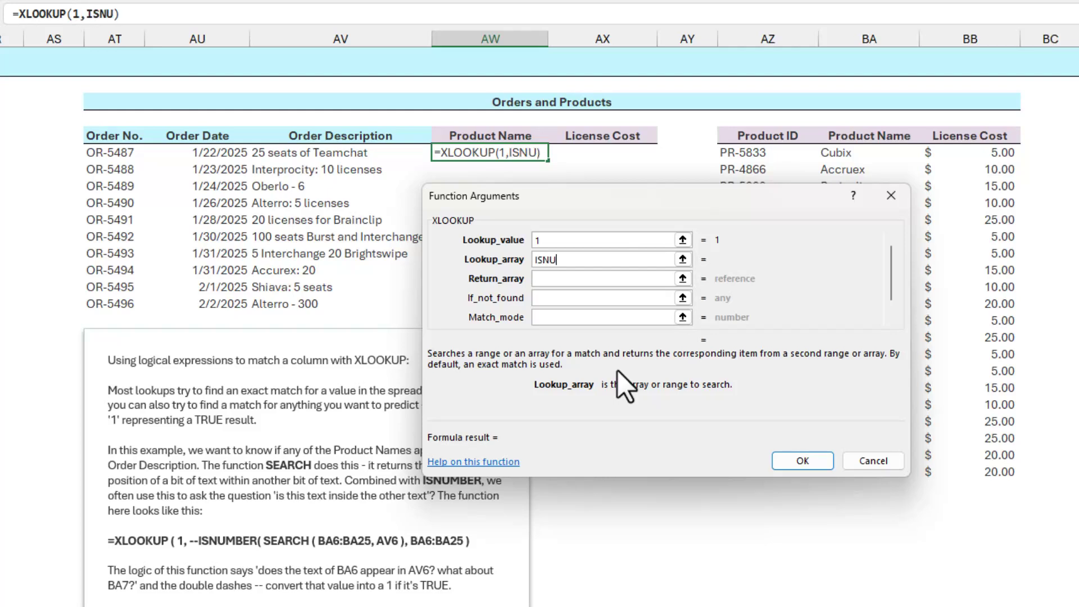
{"action": "type", "text": "MBER"}
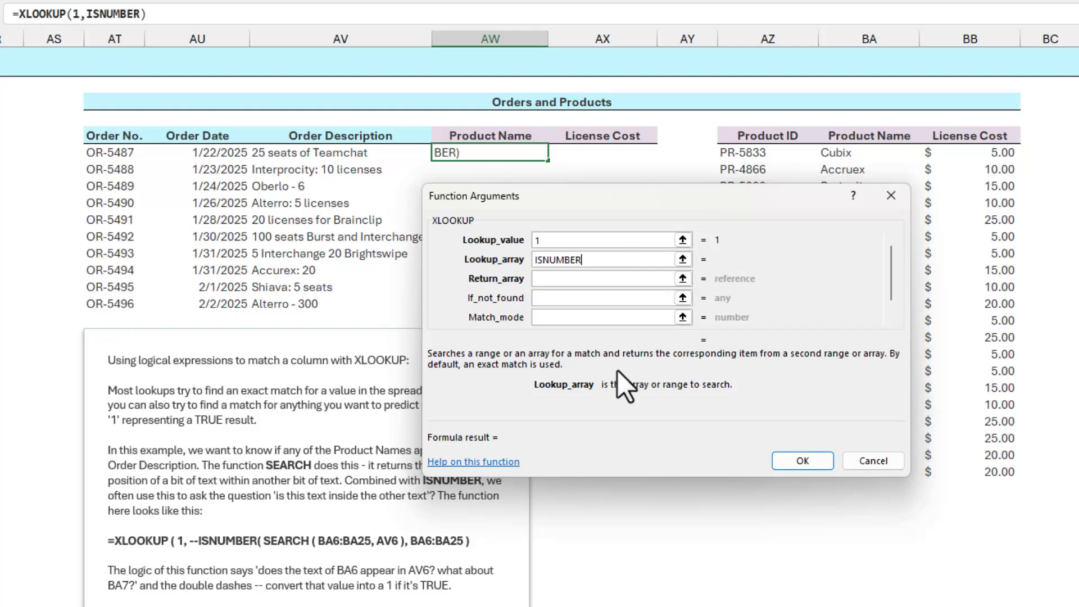
{"action": "type", "text": "(SEARCH"}
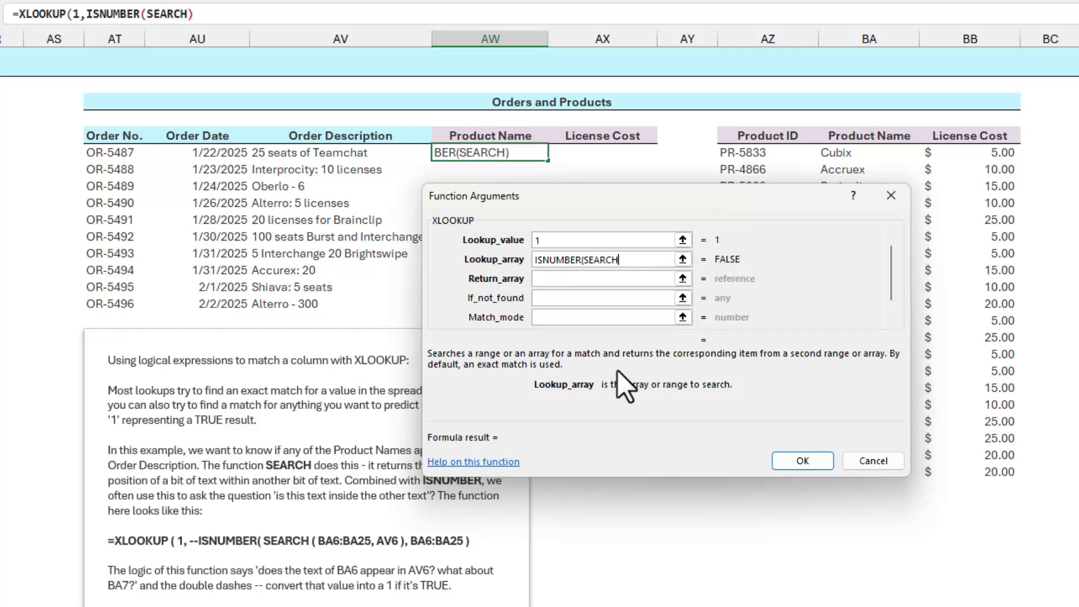
{"action": "type", "text": "("}
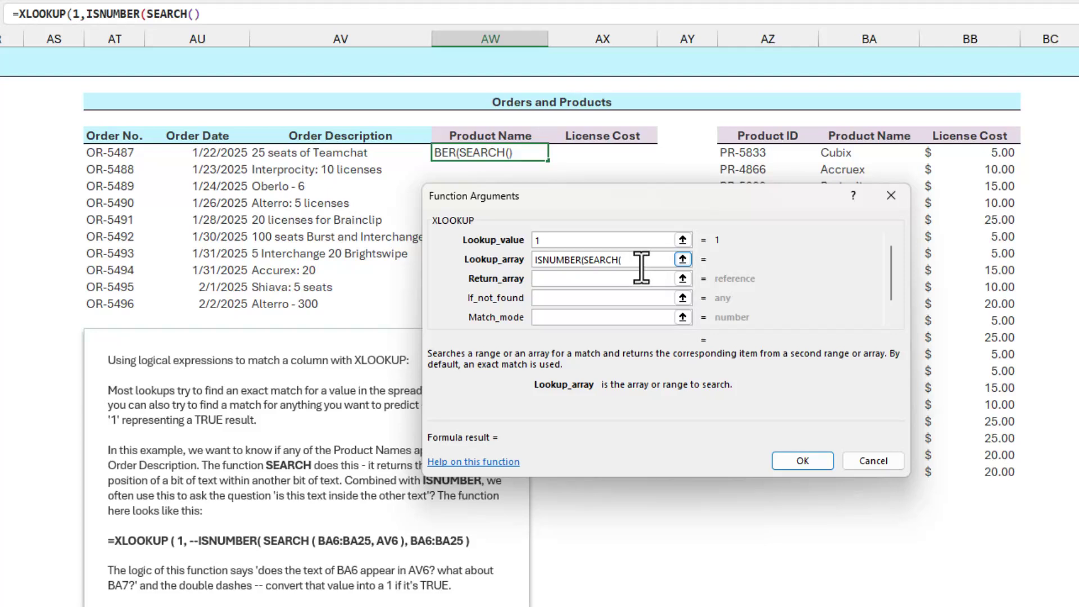
Step: Have the nested SEARCH find the absolute product names $BA$6:$BA$25 within order description AV6
{"action": "left_click", "coordinate": [176, 14]}
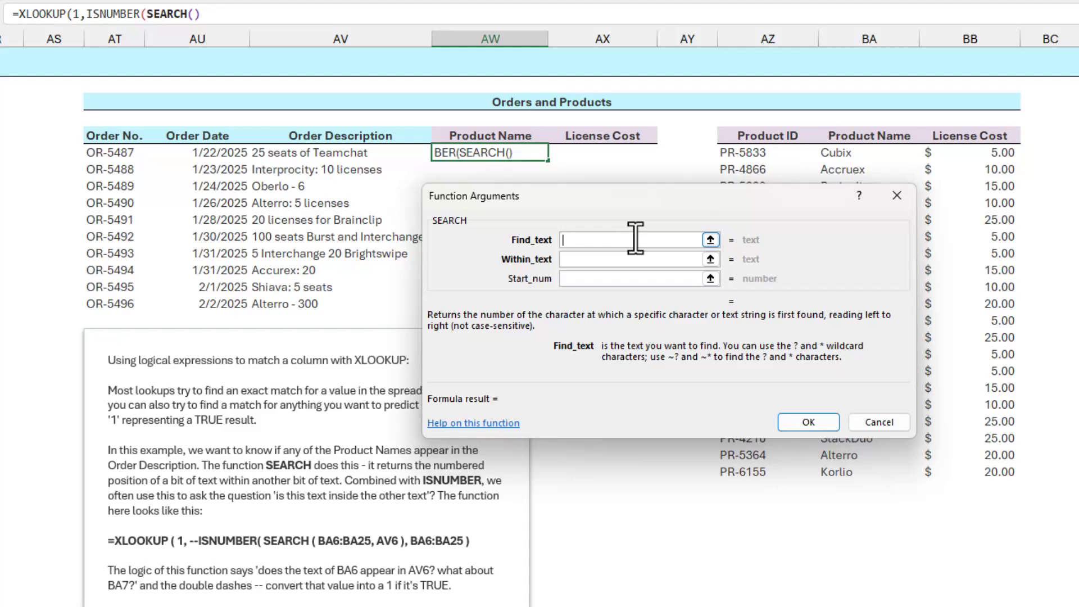
{"action": "left_click_drag", "start_coordinate": [684, 210], "coordinate": [497, 256]}
{"action": "left_click_drag", "start_coordinate": [874, 147], "coordinate": [872, 481]}
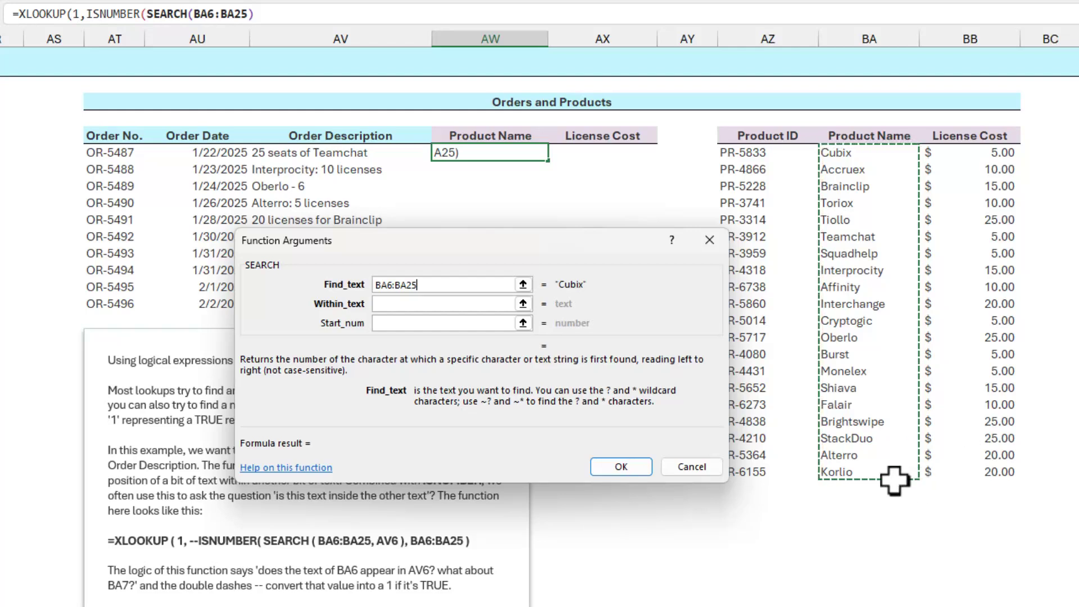
{"action": "key", "text": "F4"}
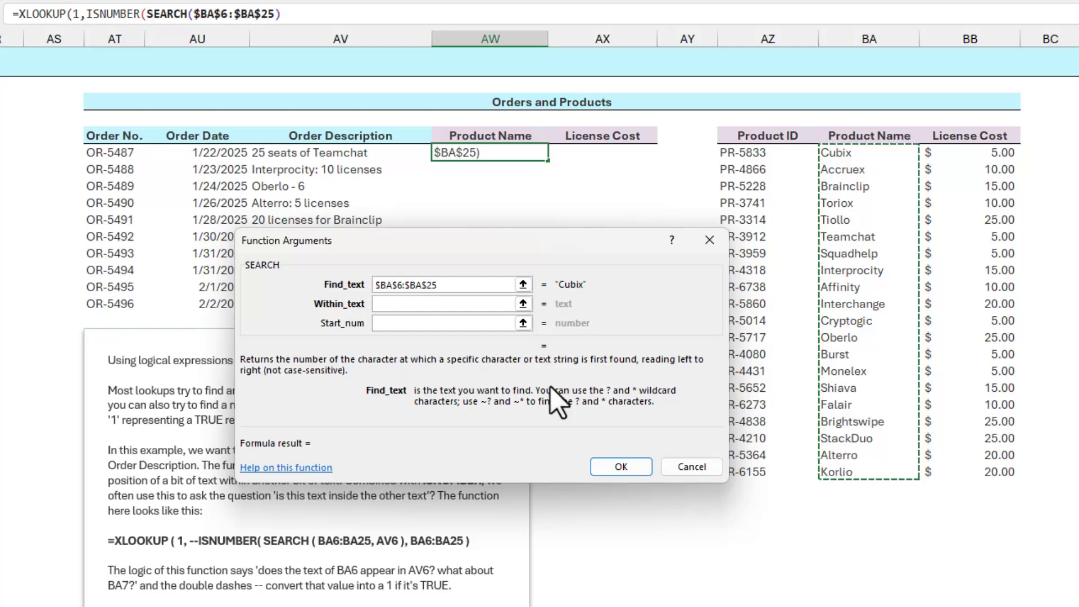
{"action": "left_click", "coordinate": [411, 310]}
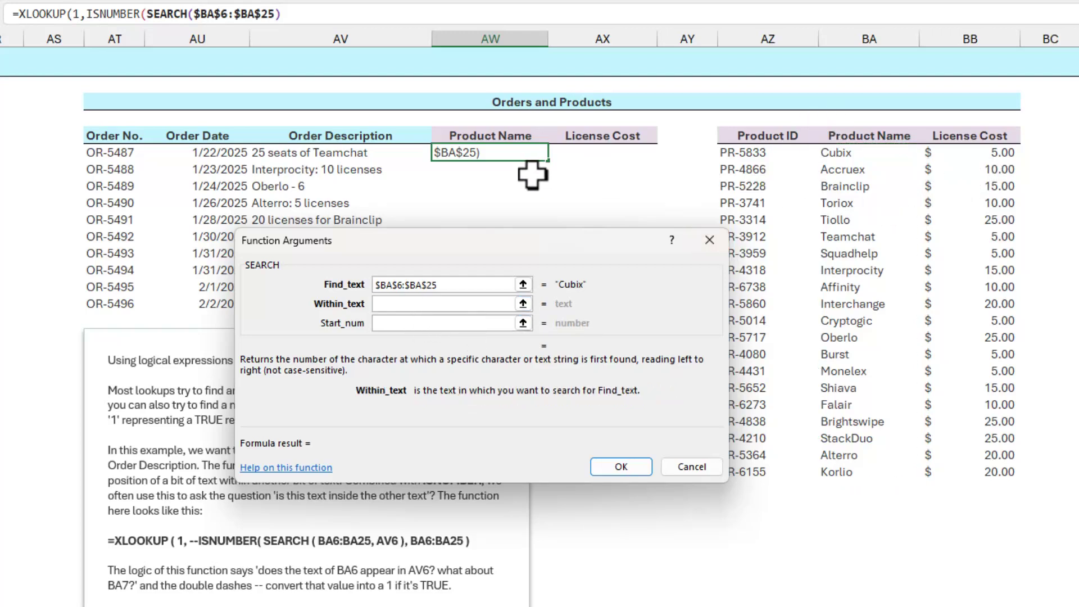
{"action": "left_click", "coordinate": [346, 154]}
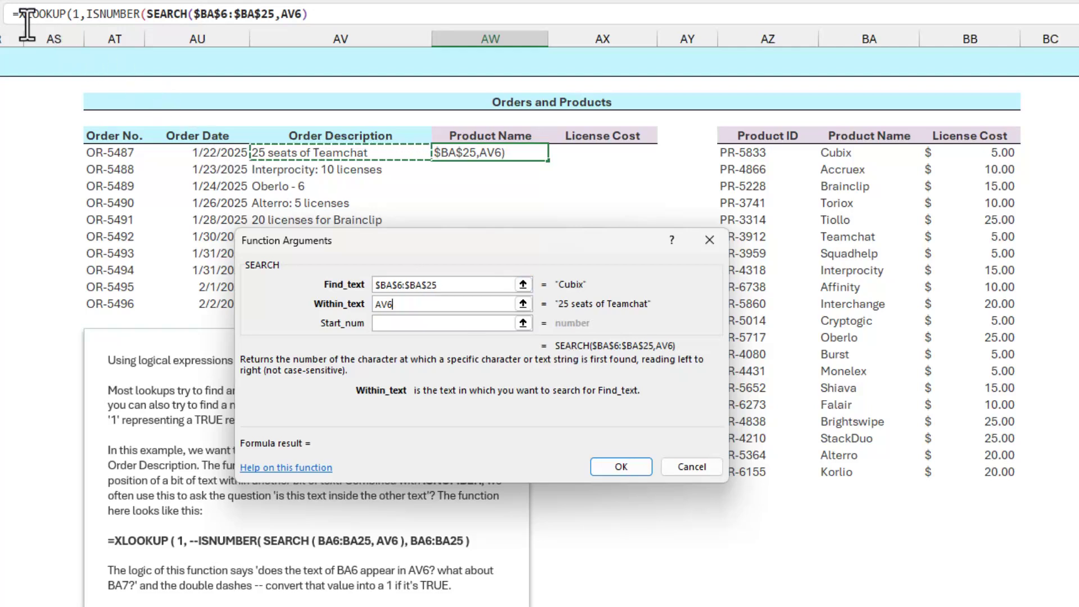
Step: Edit the XLOOKUP lookup array to read --ISNUMBER(SEARCH($BA$6:$BA$25,AV6))
{"action": "left_click", "coordinate": [44, 14]}
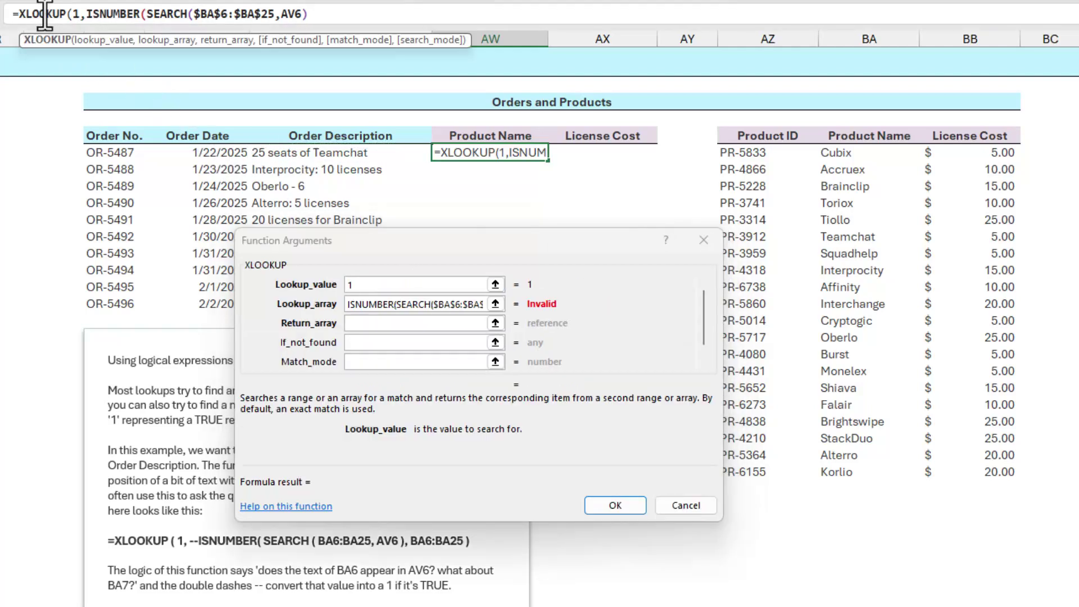
{"action": "left_click", "coordinate": [346, 306]}
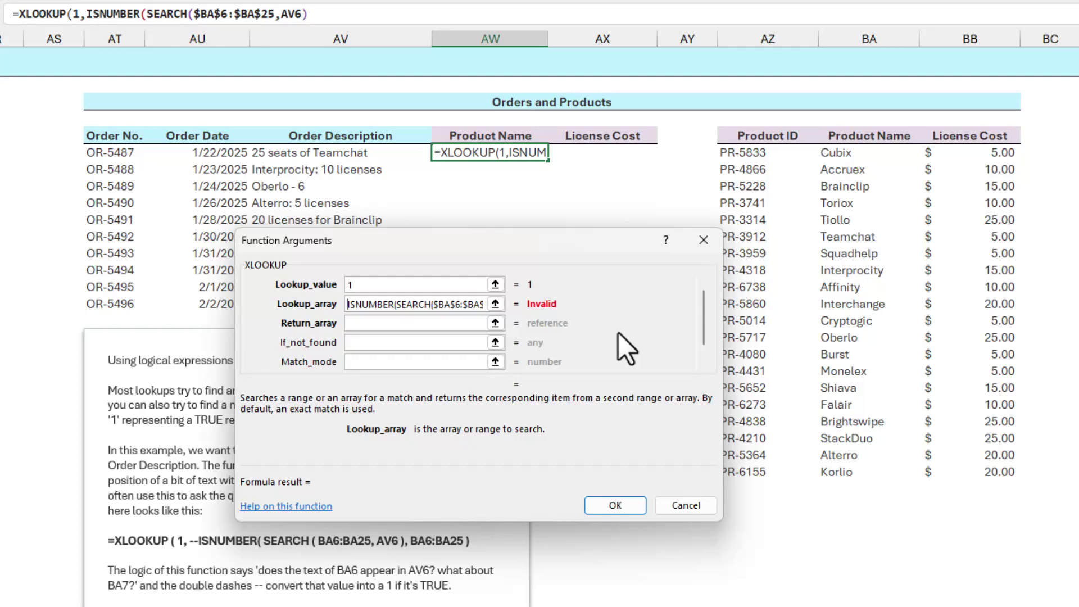
{"action": "type", "text": "--"}
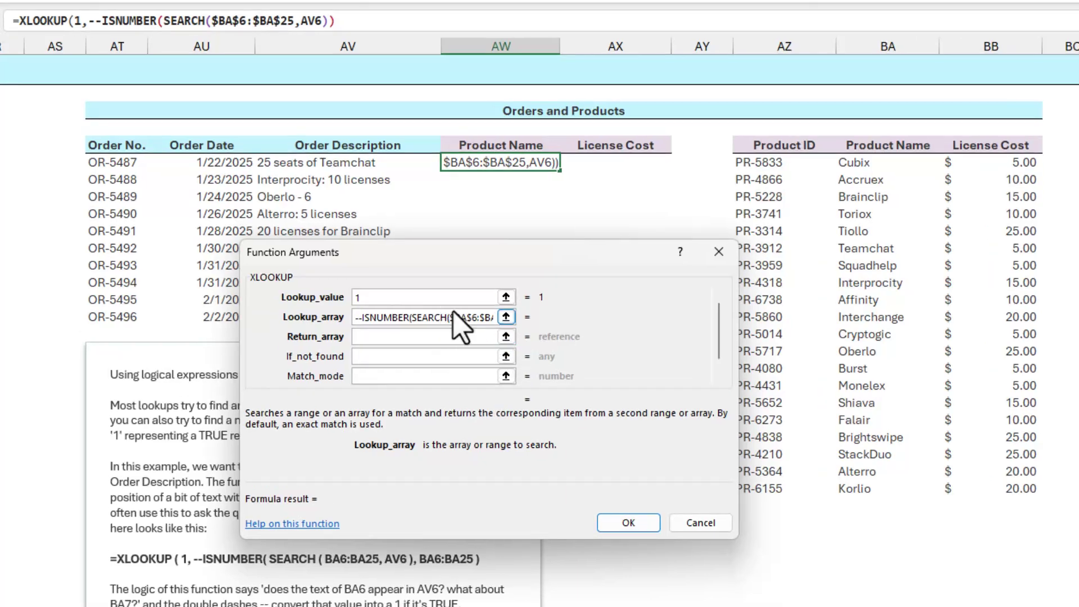
{"action": "left_click_drag", "start_coordinate": [452, 318], "coordinate": [554, 320]}
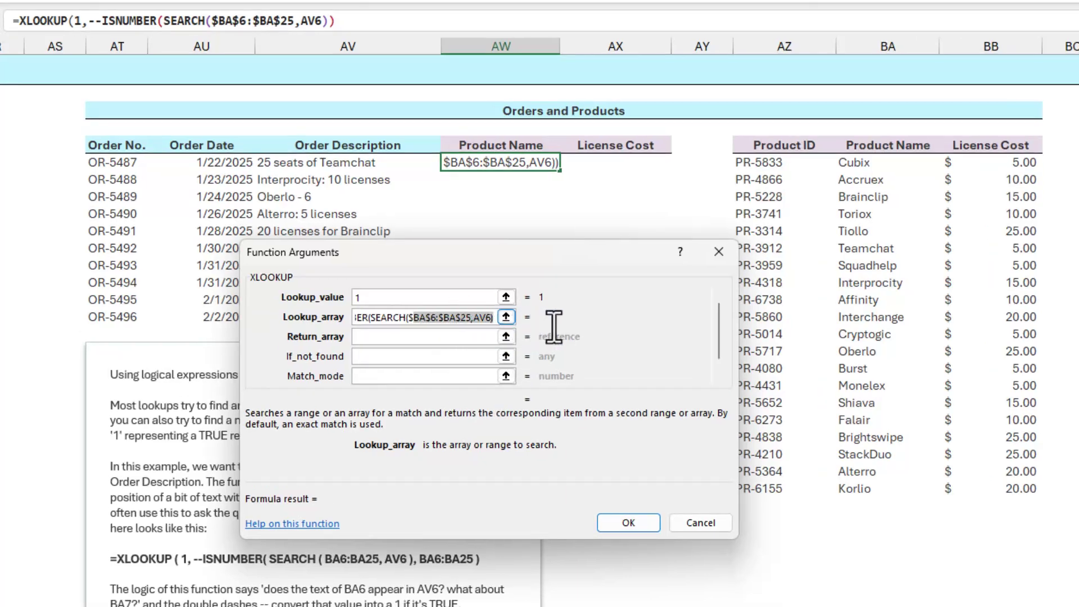
{"action": "left_click", "coordinate": [492, 318]}
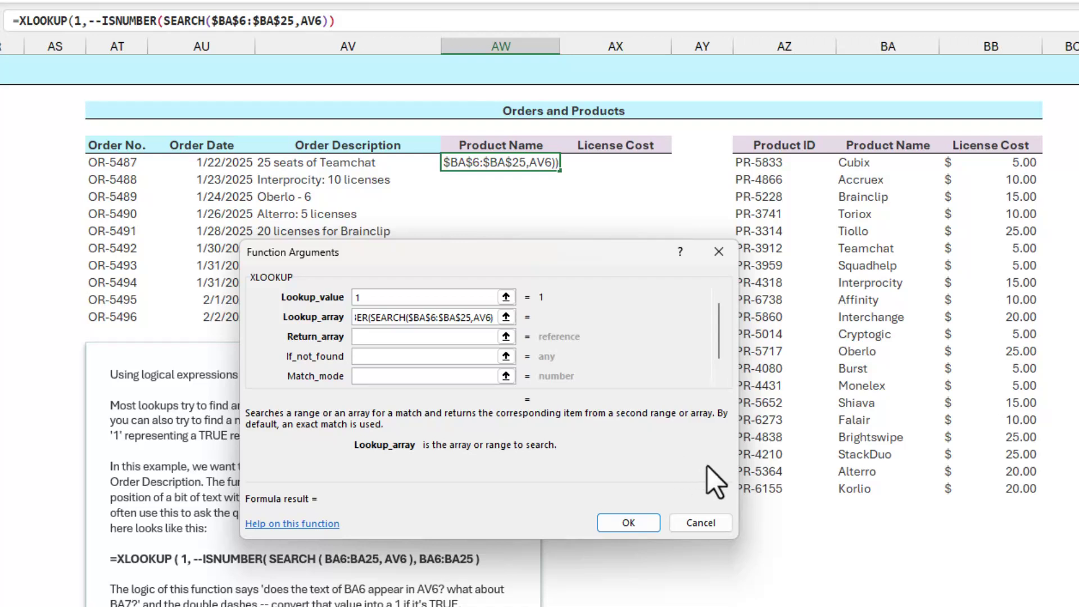
{"action": "type", "text": ")"}
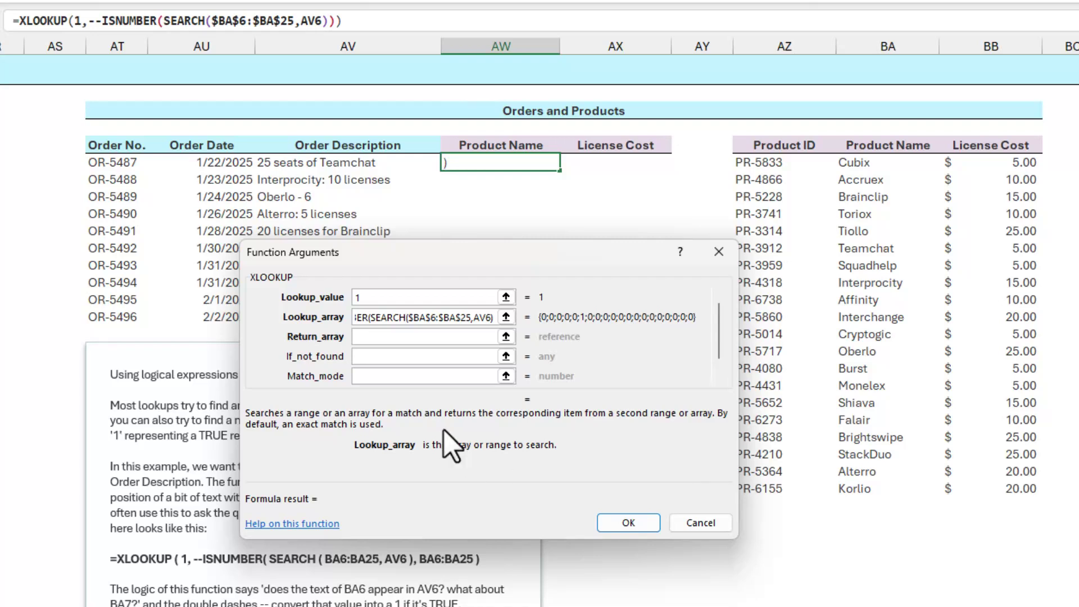
Step: Set return array $BA$6:$BA$25, confirm, and fill AW6:AW15, giving #N/A for Accurex
{"action": "left_click", "coordinate": [393, 337]}
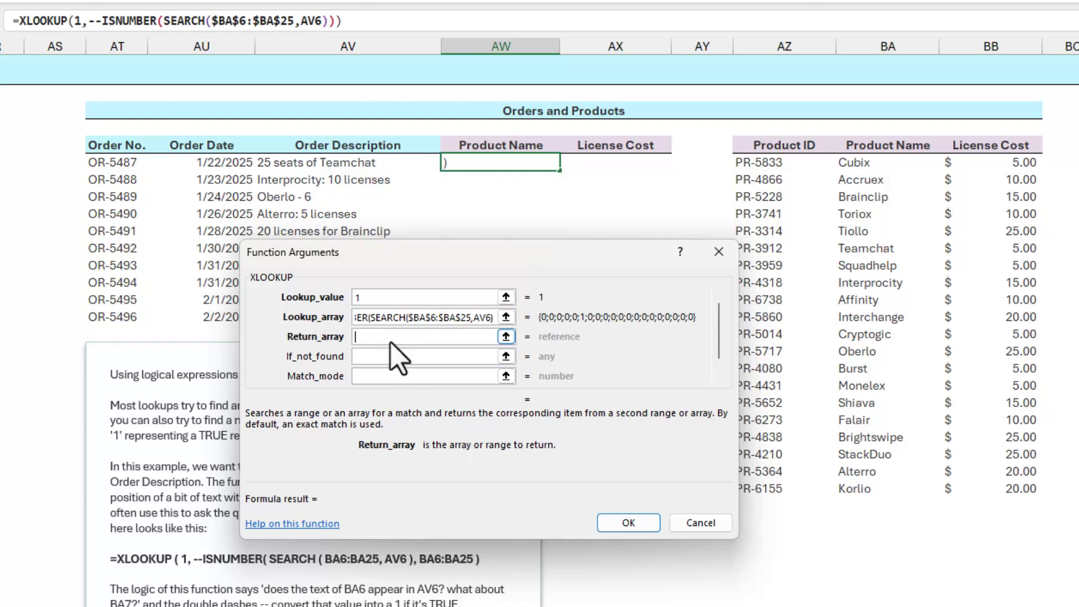
{"action": "left_click_drag", "start_coordinate": [865, 165], "coordinate": [870, 490]}
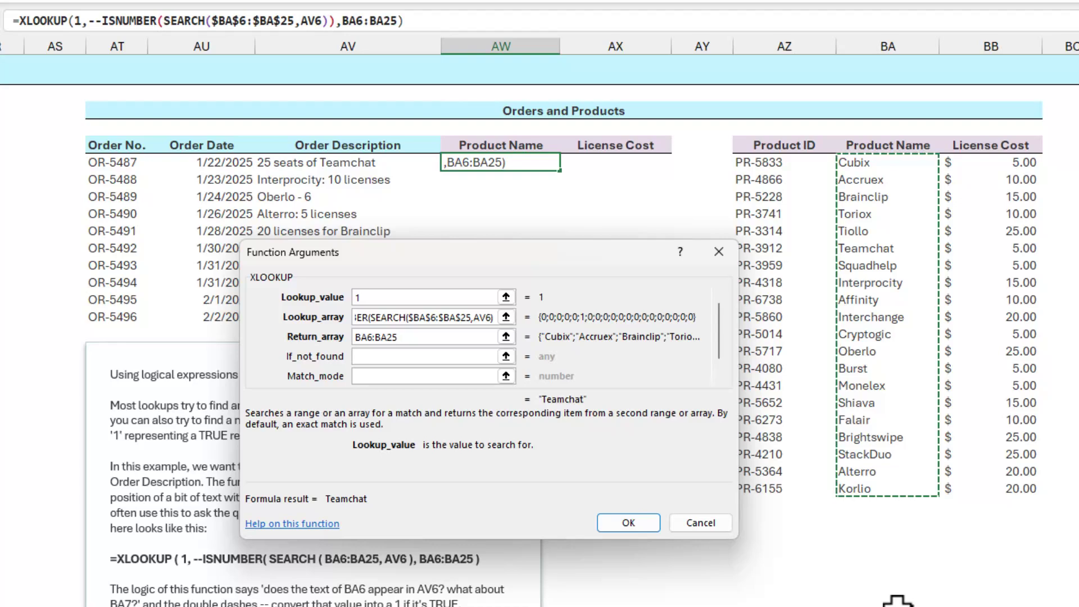
{"action": "key", "text": "F4"}
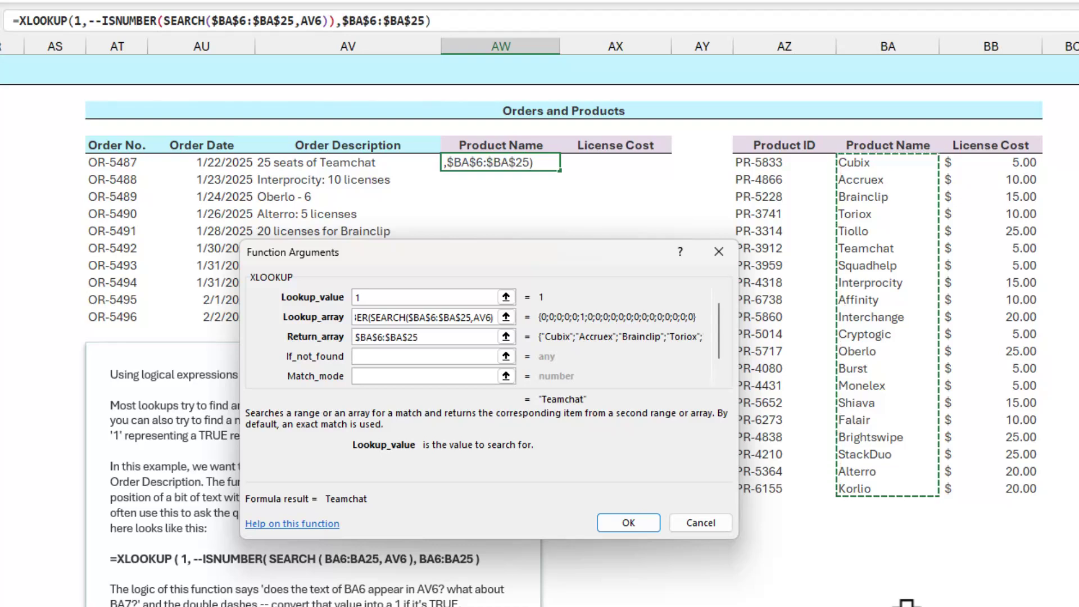
{"action": "left_click", "coordinate": [643, 525]}
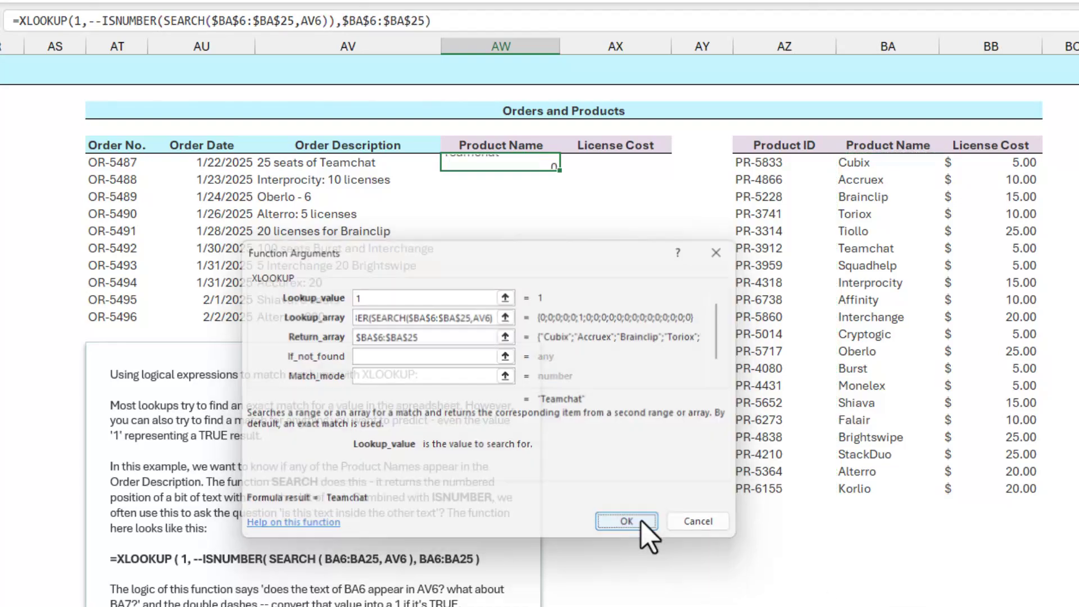
{"action": "double_click", "coordinate": [560, 171]}
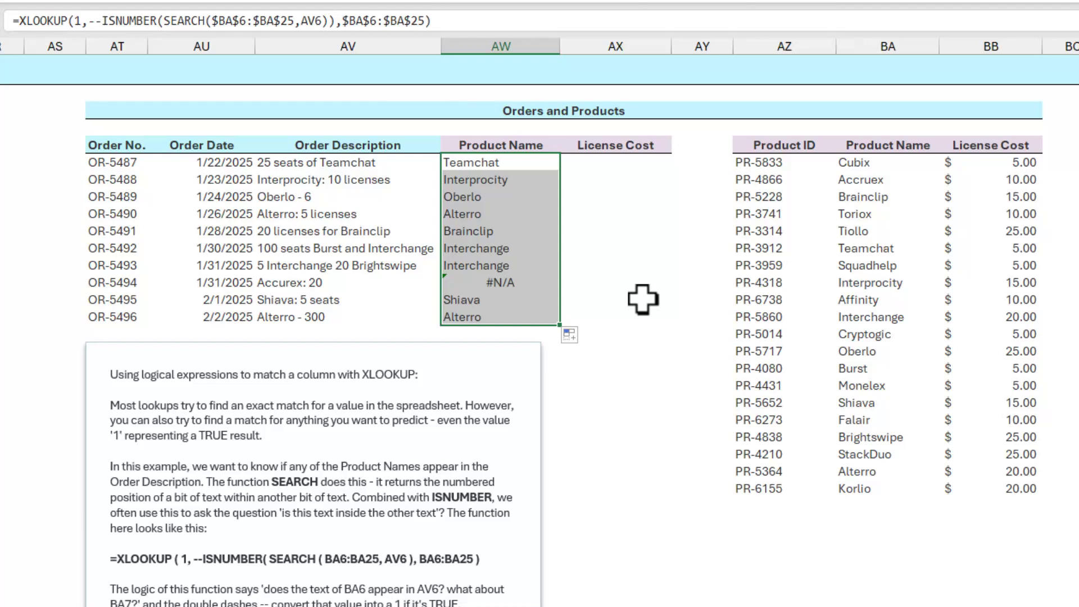
{"action": "left_click_drag", "start_coordinate": [378, 281], "coordinate": [486, 277]}
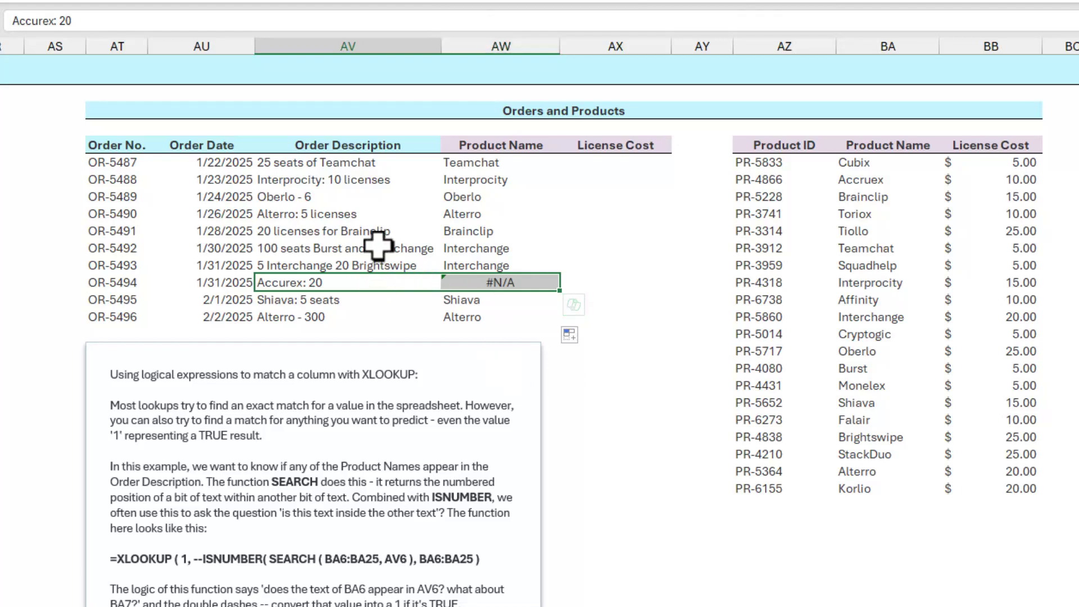
{"action": "left_click_drag", "start_coordinate": [378, 245], "coordinate": [484, 257]}
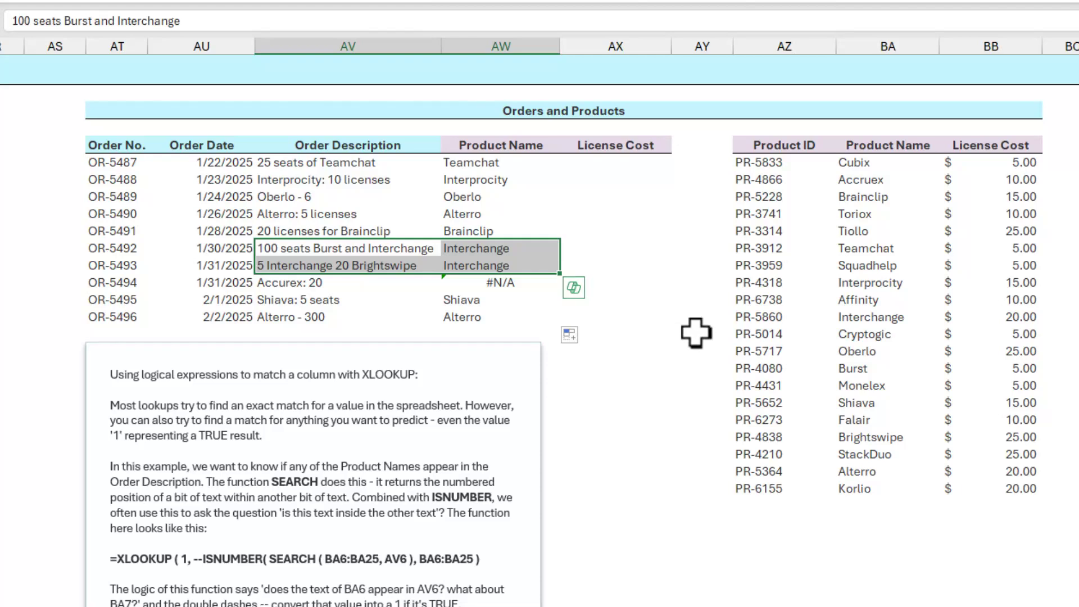
{"action": "left_click", "coordinate": [872, 315]}
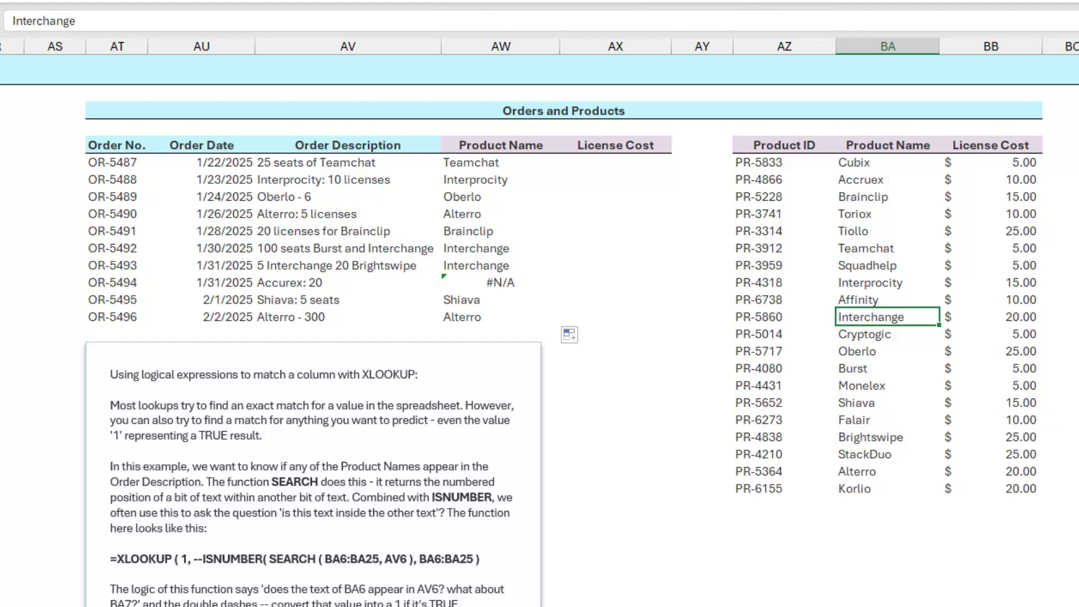
{"action": "left_click", "coordinate": [884, 371]}
{"action": "left_click", "coordinate": [889, 442]}
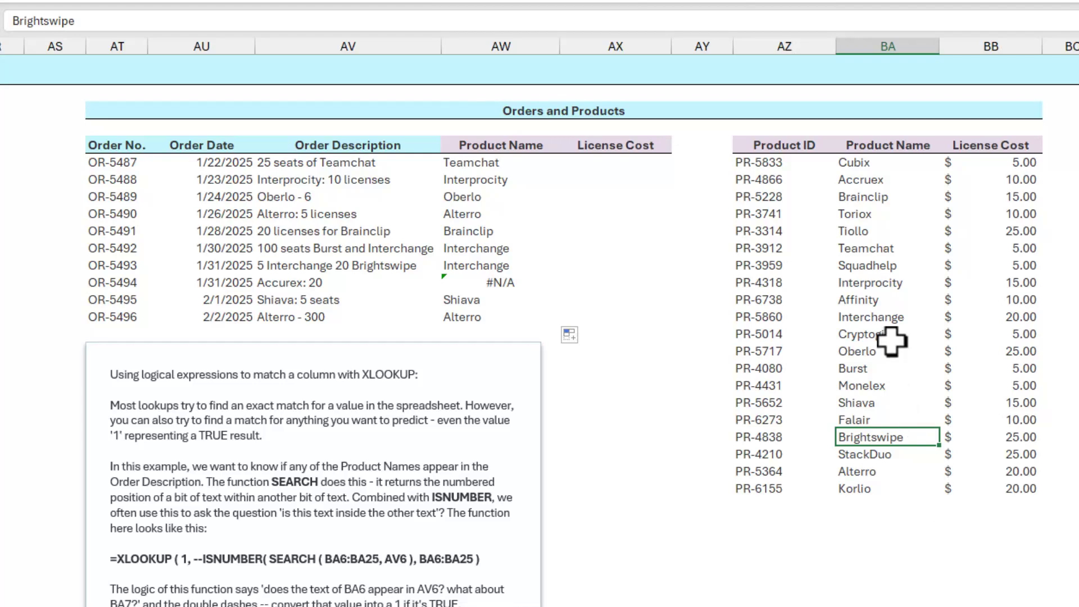
{"action": "left_click", "coordinate": [893, 319]}
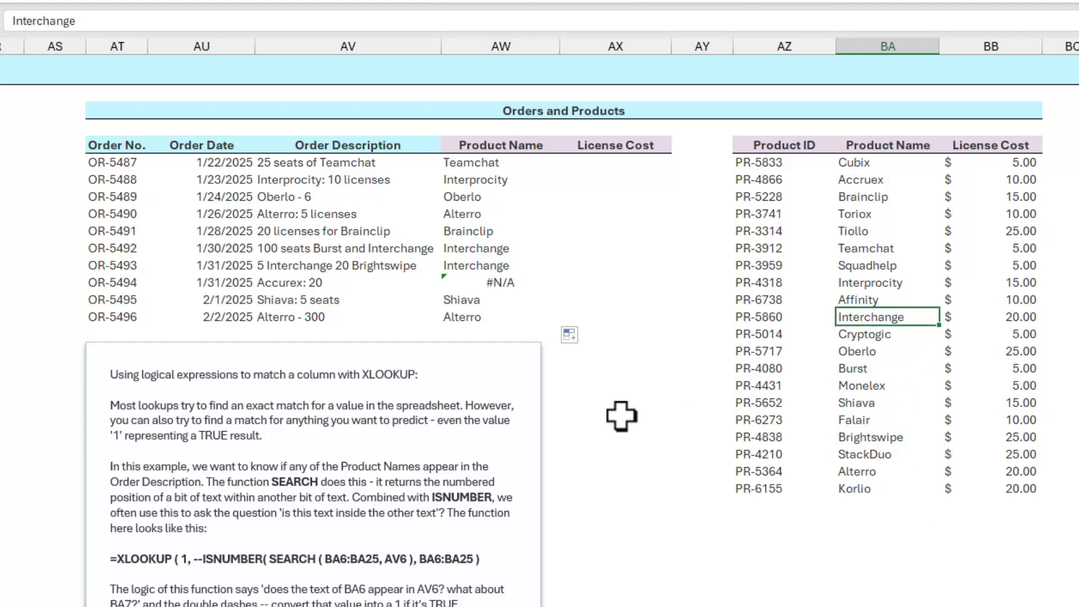
{"action": "left_click", "coordinate": [340, 257]}
{"action": "left_click_drag", "start_coordinate": [341, 257], "coordinate": [525, 250]}
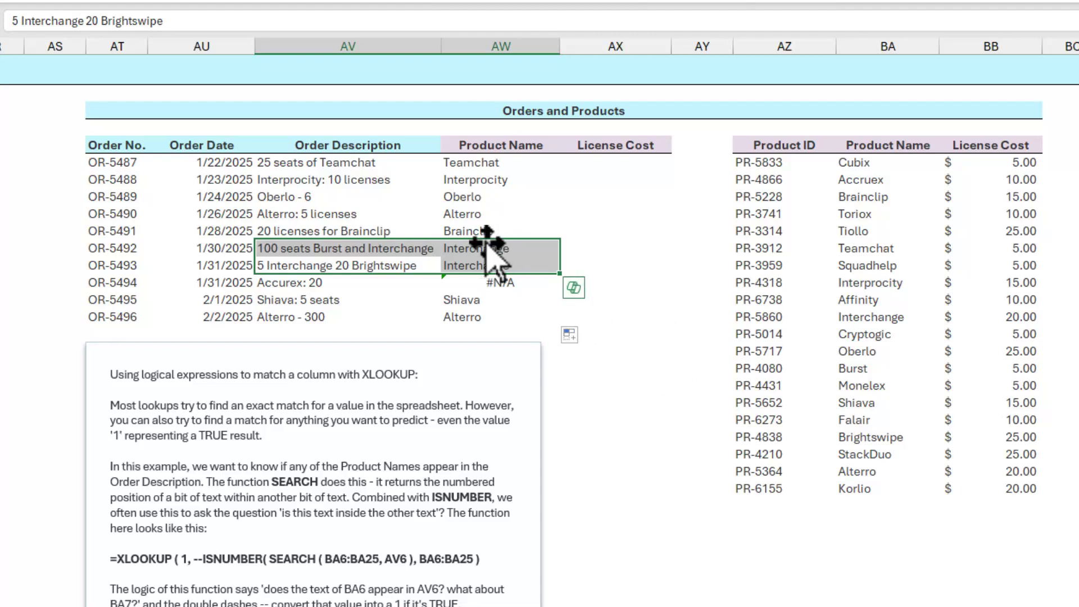
{"action": "left_click", "coordinate": [320, 214]}
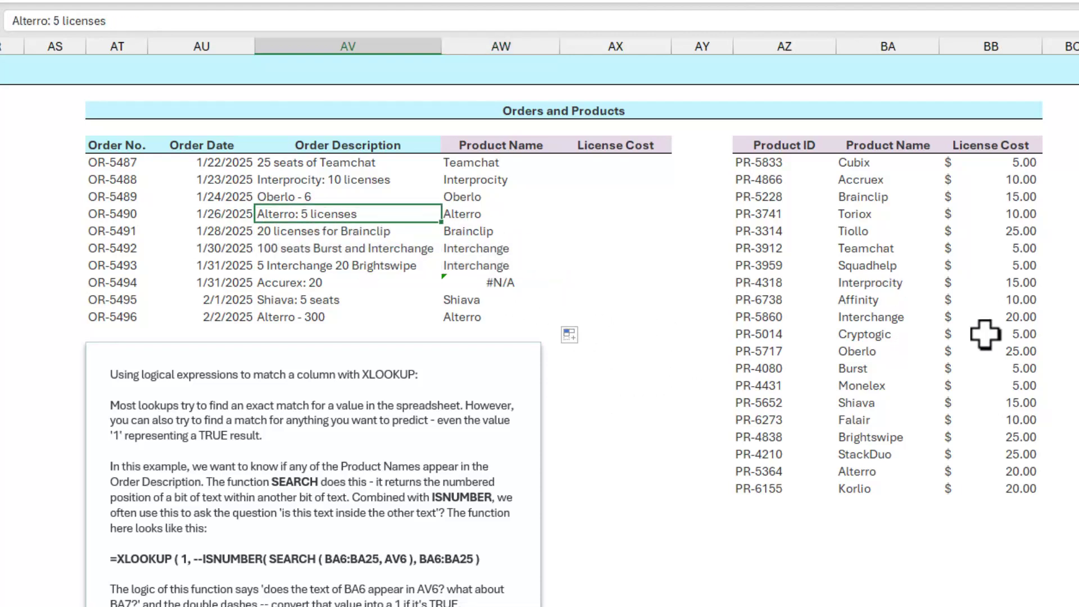